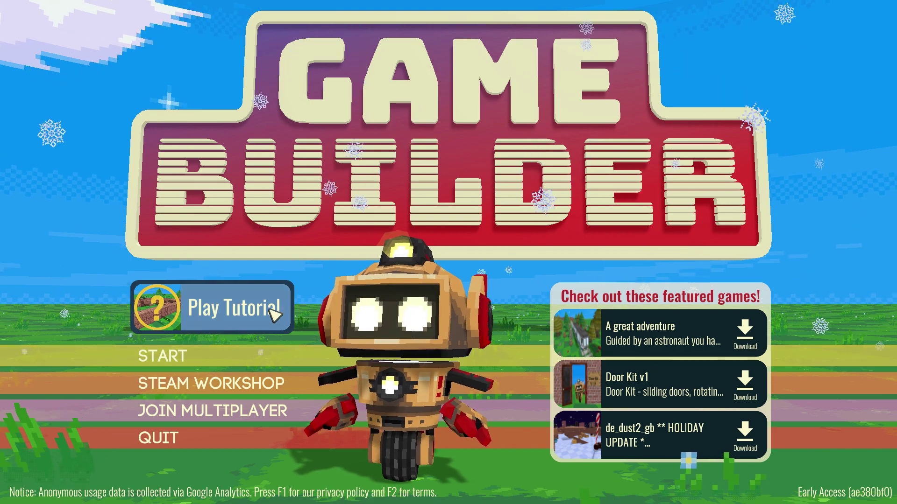
Step: Start the tutorial and move the robot past the slime and around the low wall to the sprint sign
{"action": "left_click", "coordinate": [199, 312]}
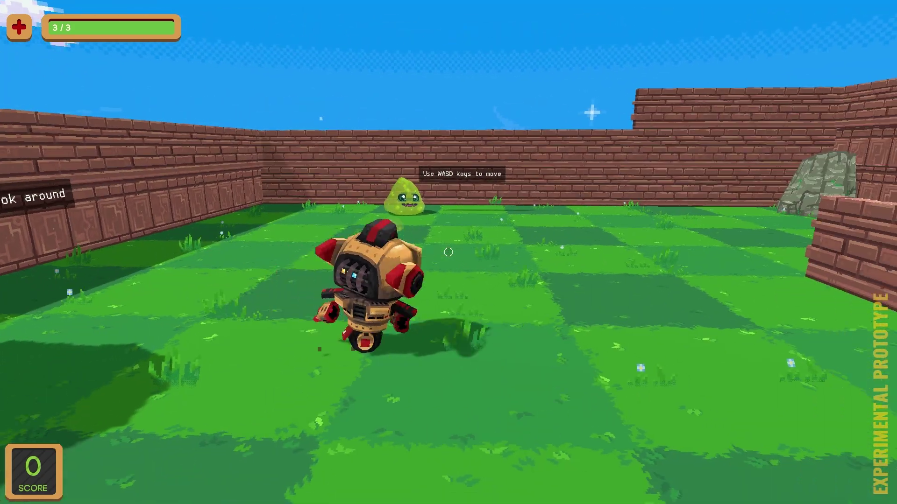
{"action": "key", "text": "w"}
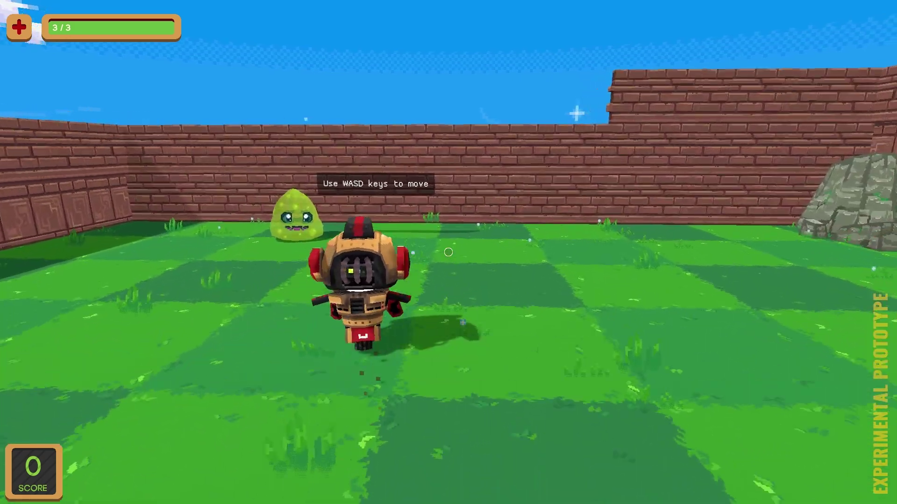
{"action": "key", "text": "w"}
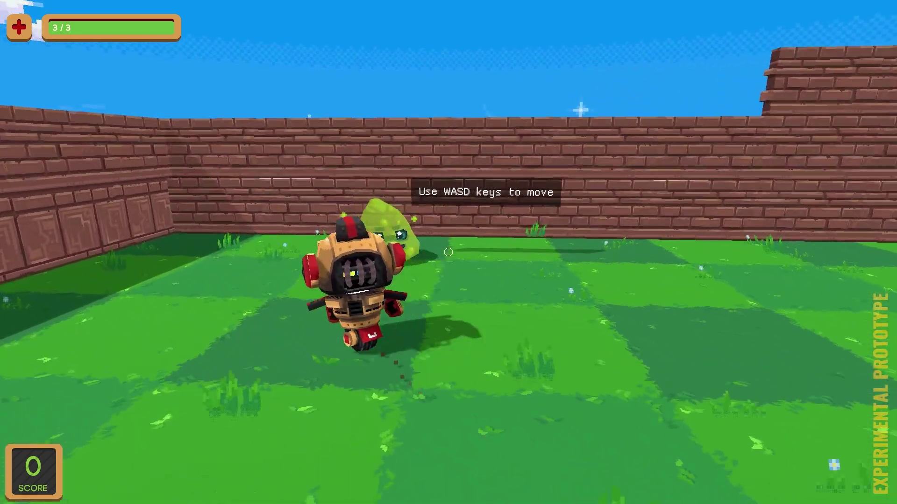
{"action": "key", "text": "w"}
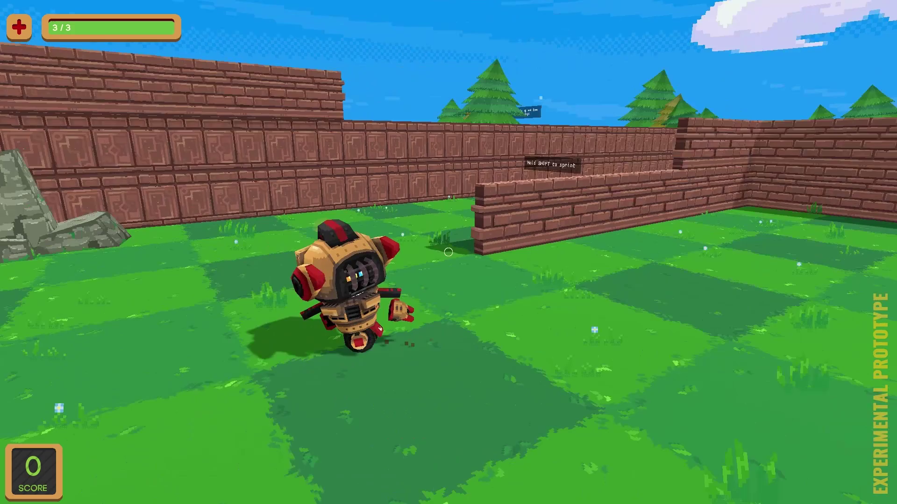
{"action": "key", "text": "w"}
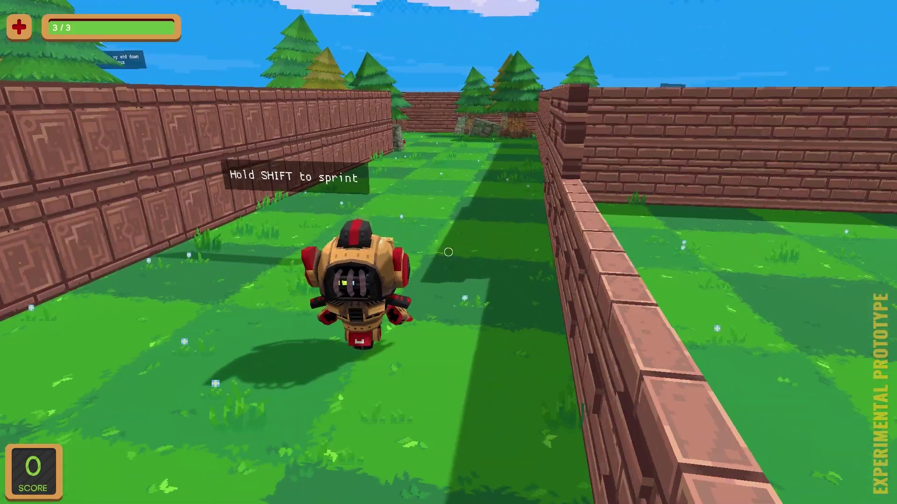
Step: Move the robot along the walled corridor and between the trees to the axe, and grab it
{"action": "key", "text": "w"}
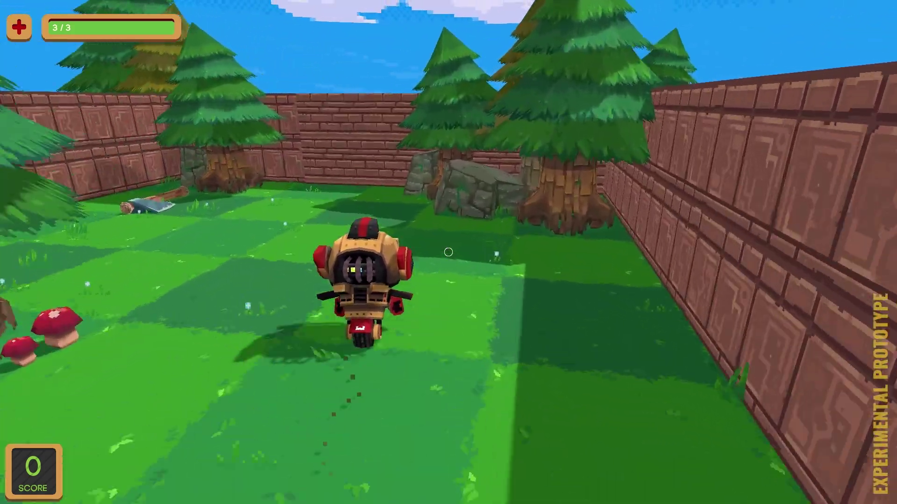
{"action": "key", "text": "w"}
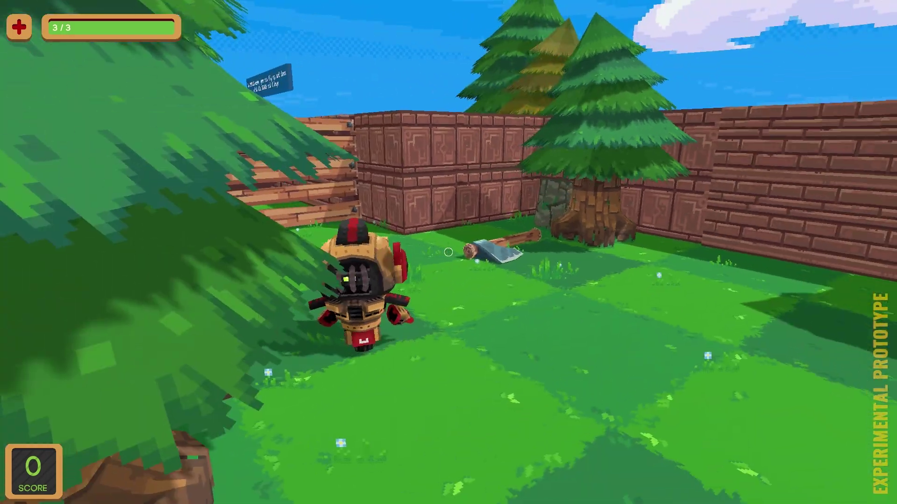
{"action": "key", "text": "w"}
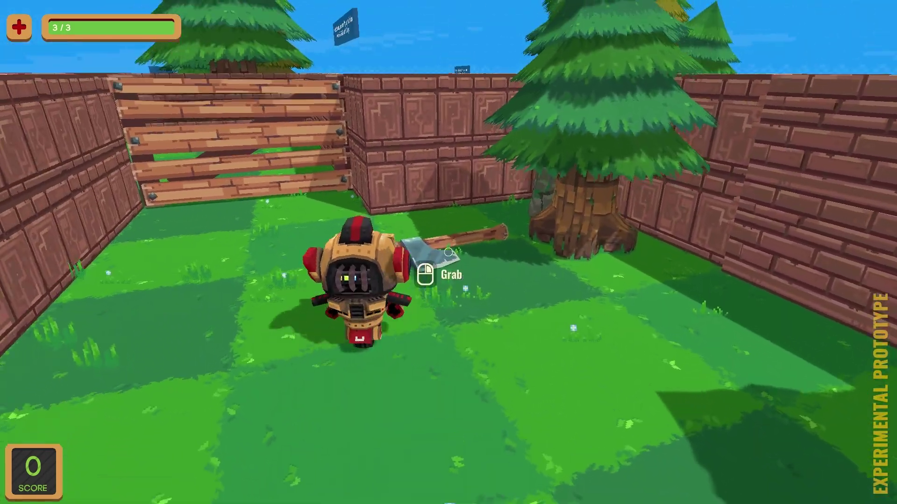
{"action": "key", "text": "w"}
{"action": "key", "text": "s"}
{"action": "key", "text": "w"}
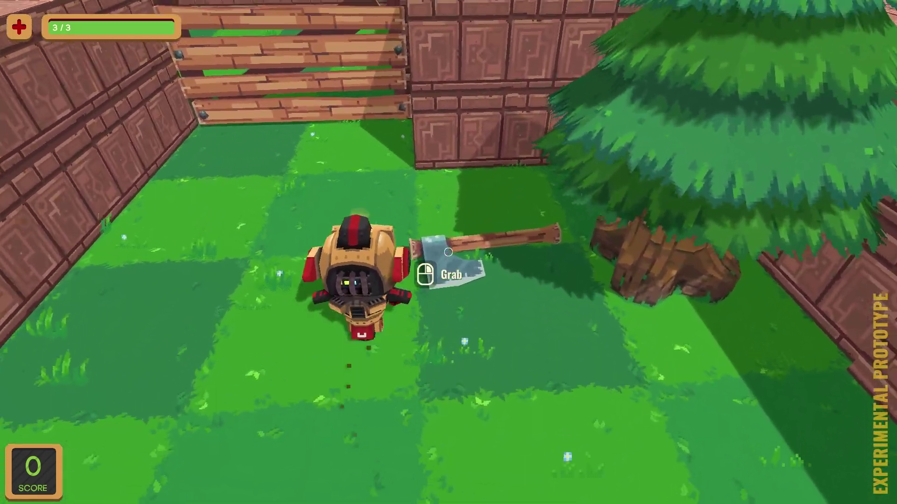
{"action": "left_click", "coordinate": [449, 253]}
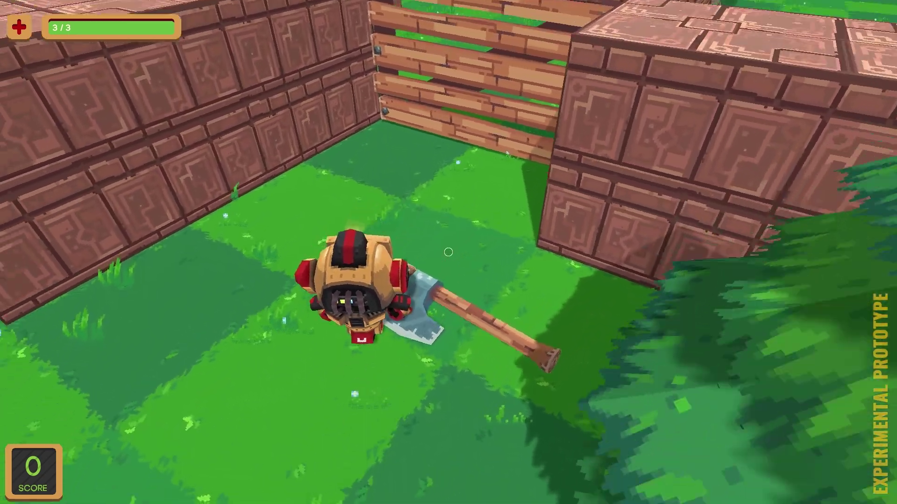
Step: Use the axe on the wooden gate and move the robot through into the area with the GAME mode sign
{"action": "left_click", "coordinate": [448, 253]}
{"action": "left_click", "coordinate": [448, 252]}
{"action": "key", "text": "w"}
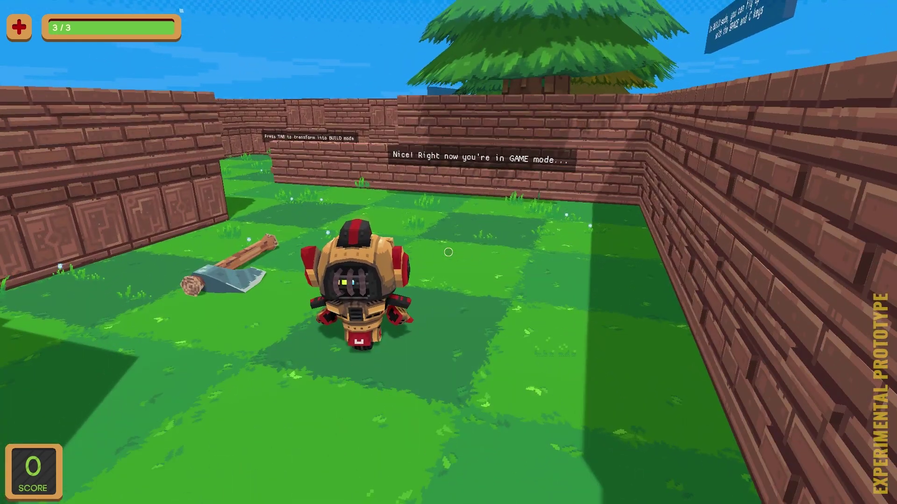
Step: Move the robot past the GAME mode sign and around the low wall to the tree-deletion challenge
{"action": "key", "text": "w"}
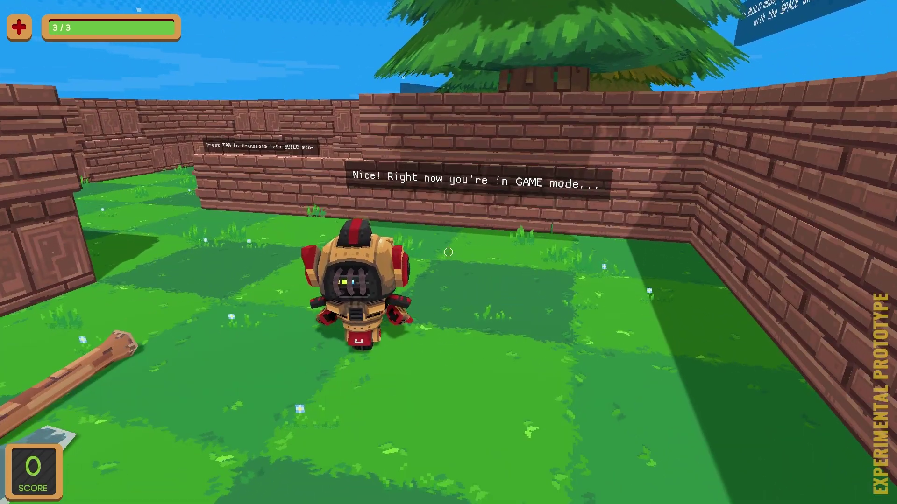
{"action": "key", "text": "w"}
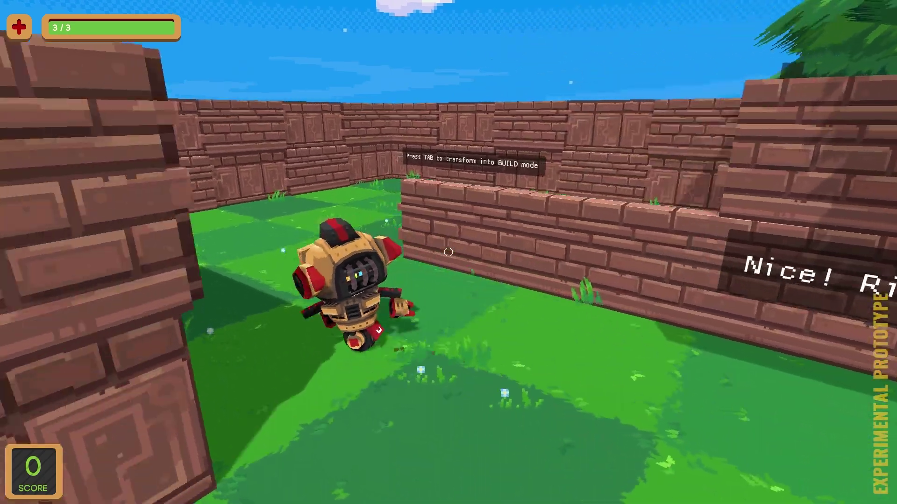
{"action": "key", "text": "a"}
{"action": "key", "text": "w"}
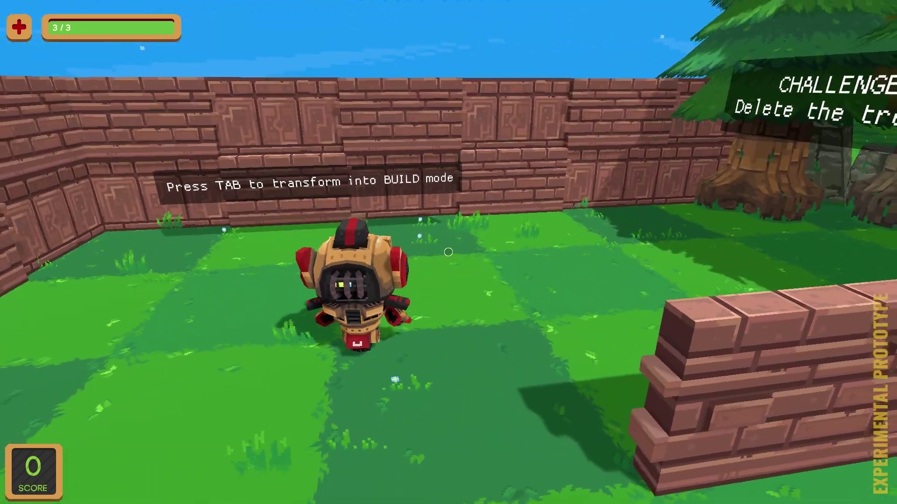
{"action": "key", "text": "w"}
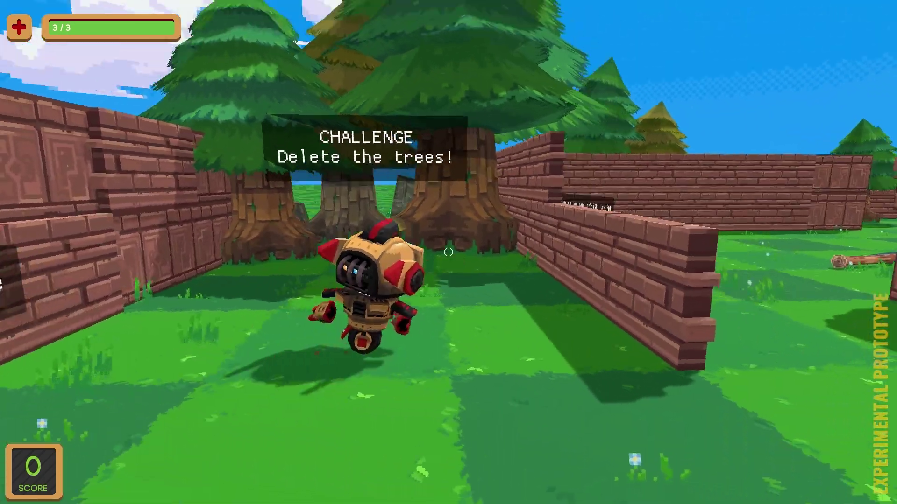
Step: Switch to BUILD mode and delete the trees behind the challenge sign with the Delete tool
{"action": "key", "text": "Tab"}
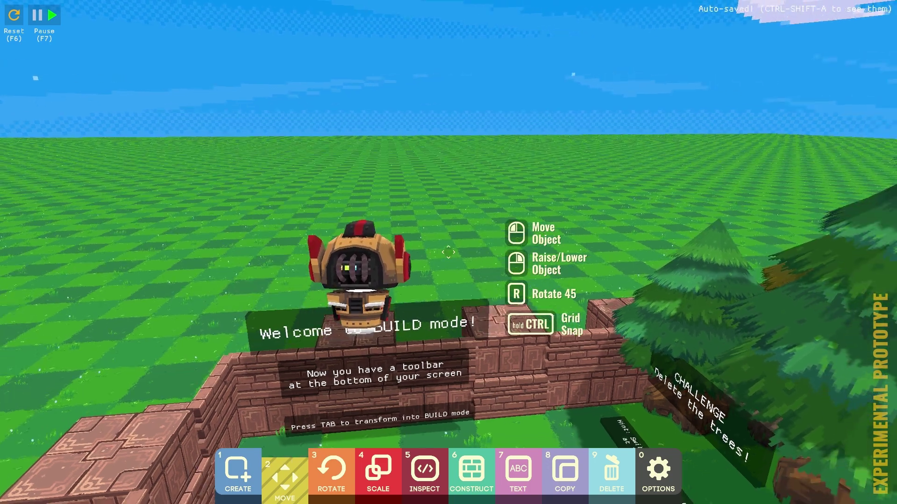
{"action": "key", "text": "w"}
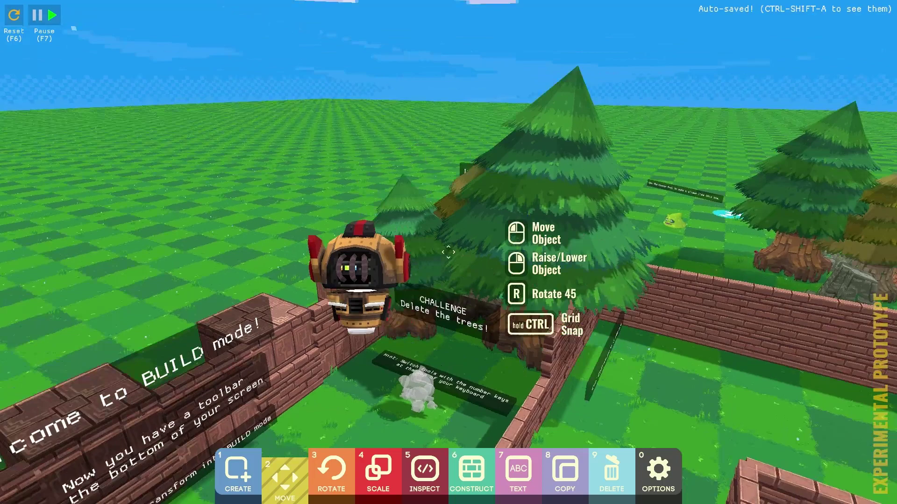
{"action": "key", "text": "w"}
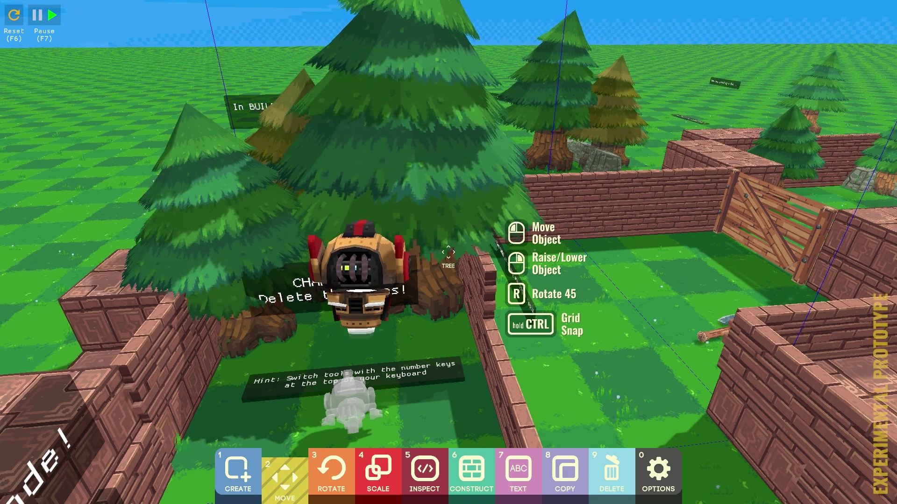
{"action": "key", "text": "9"}
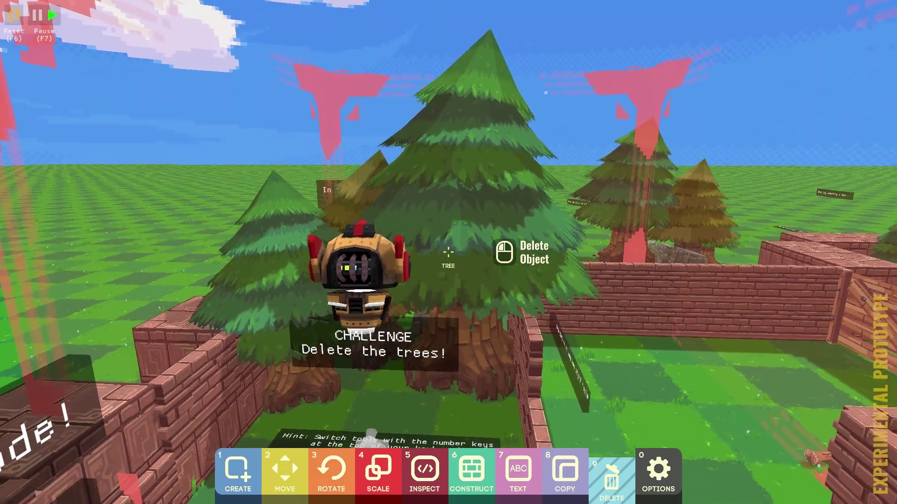
{"action": "key", "text": "space"}
{"action": "key", "text": "s"}
{"action": "key", "text": "w"}
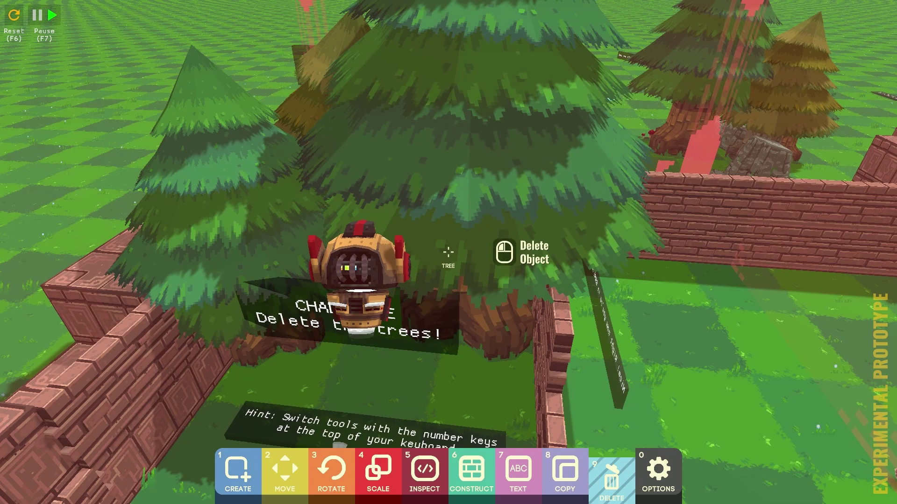
{"action": "left_click", "coordinate": [448, 253]}
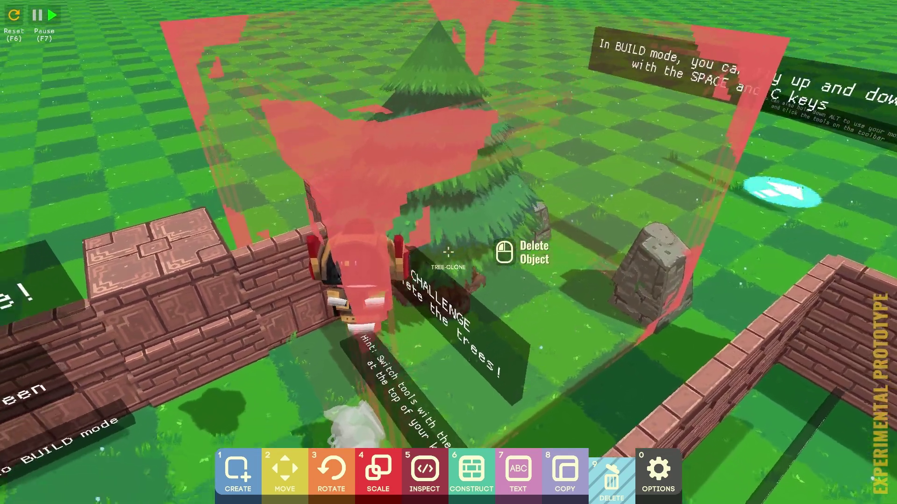
{"action": "left_click", "coordinate": [448, 252]}
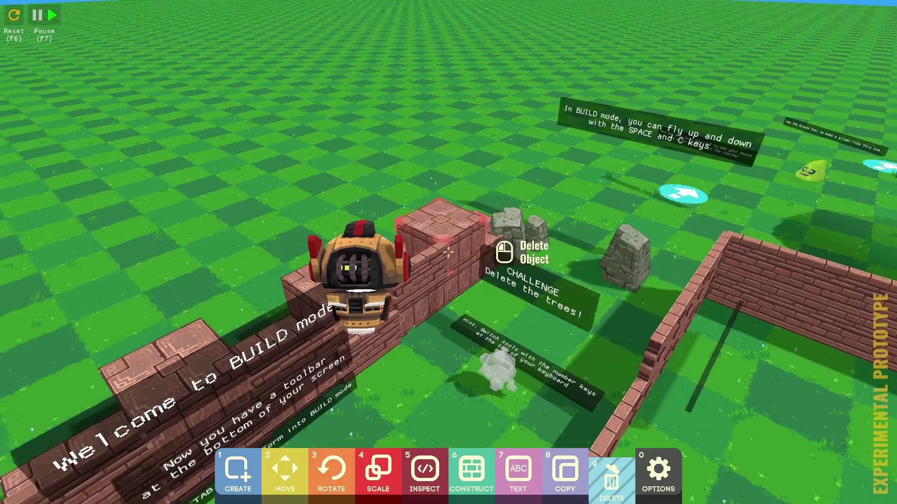
Step: Switch back to GAME mode and move the robot past the challenge sign and rocks onto the open field
{"action": "key", "text": "Tab"}
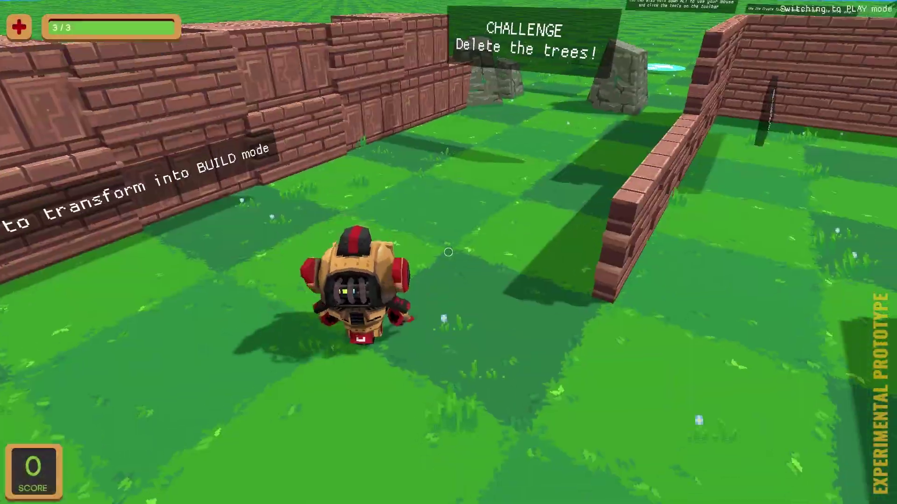
{"action": "key", "text": "w"}
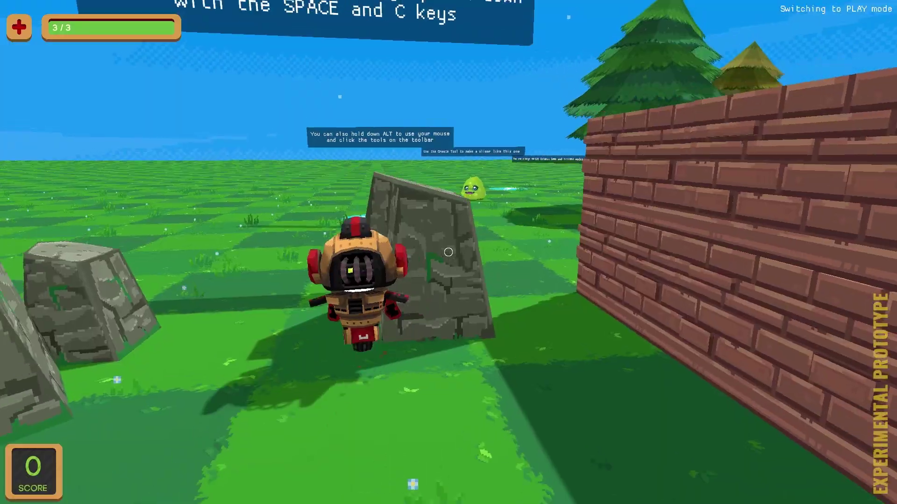
{"action": "key", "text": "w"}
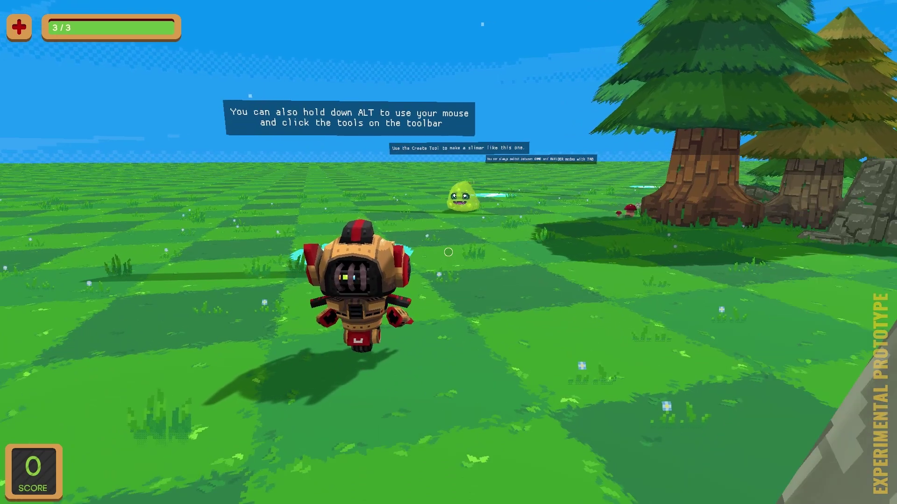
Step: Switch to BUILD mode and fly the robot past the instruction signs to the slime on the open field
{"action": "key", "text": "Tab"}
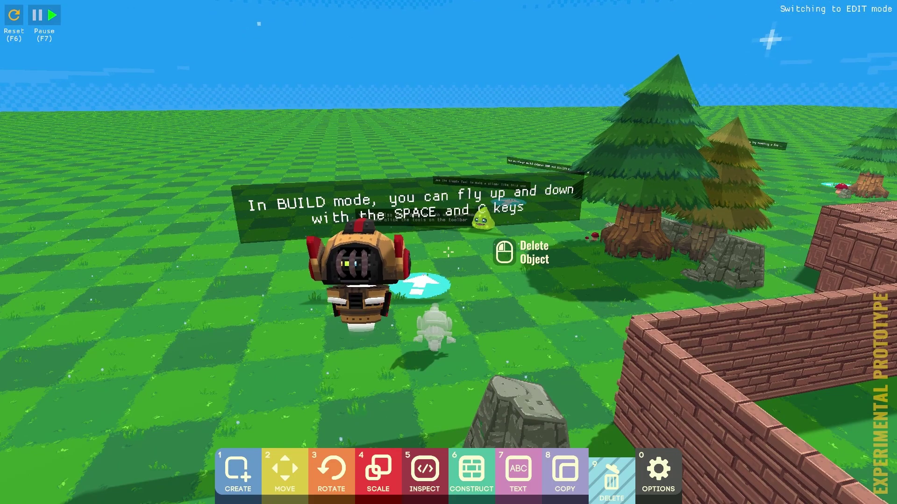
{"action": "key", "text": "w"}
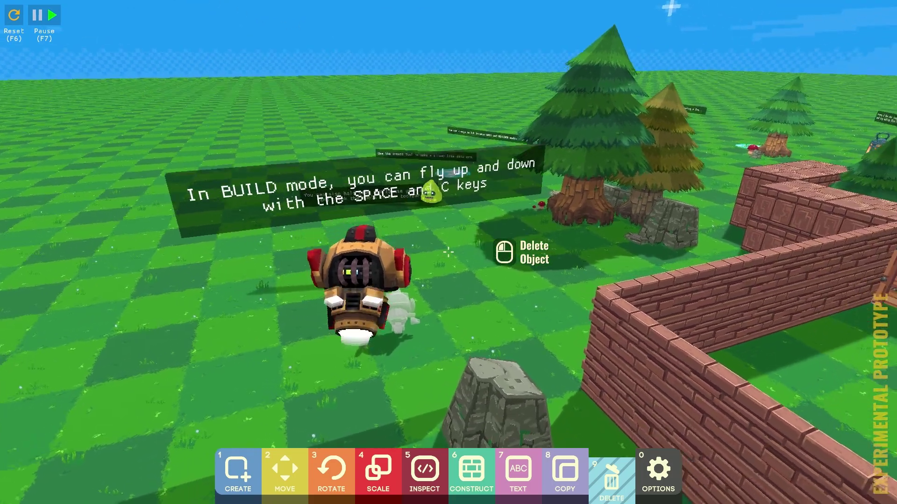
{"action": "key", "text": "w"}
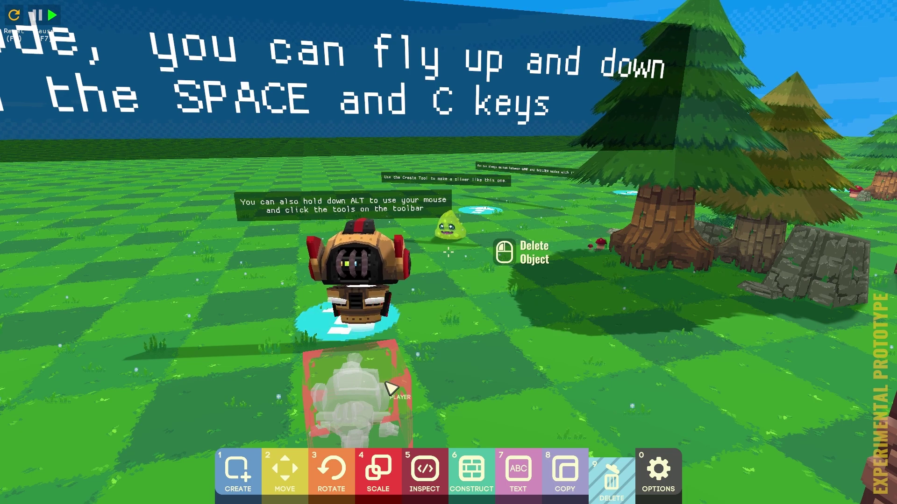
{"action": "key", "text": "w"}
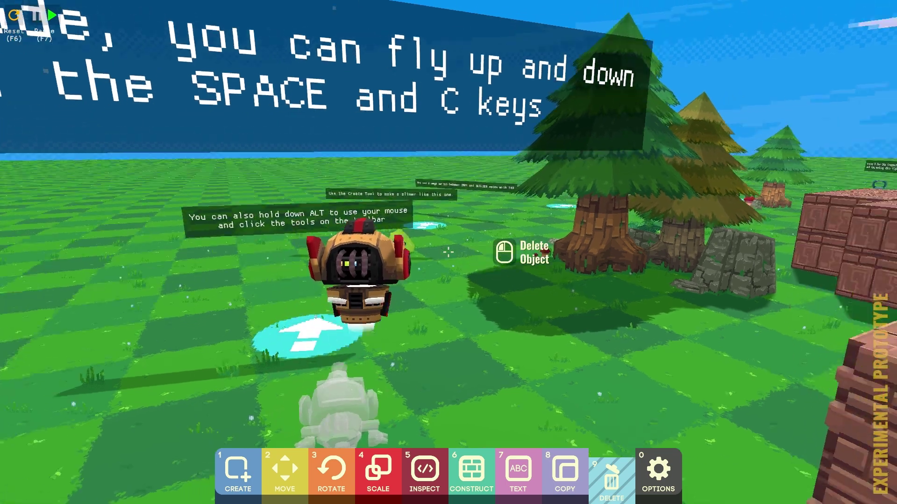
{"action": "key", "text": "s"}
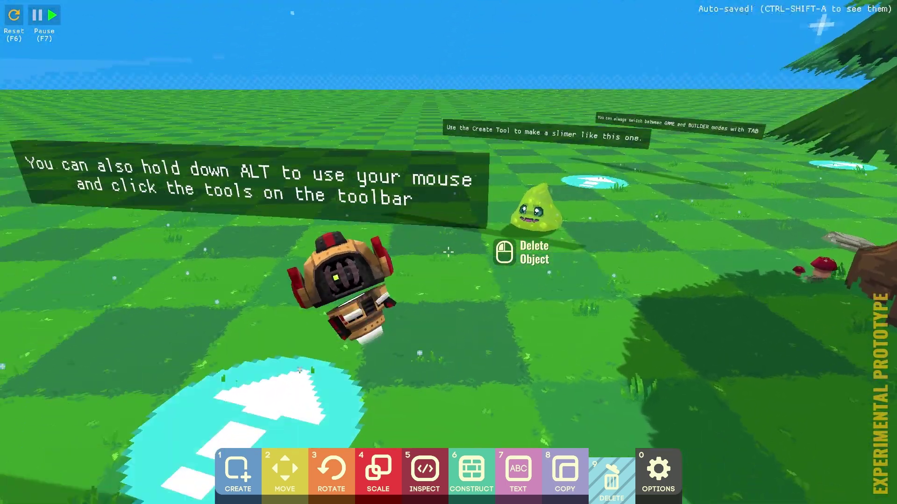
{"action": "key", "text": "w"}
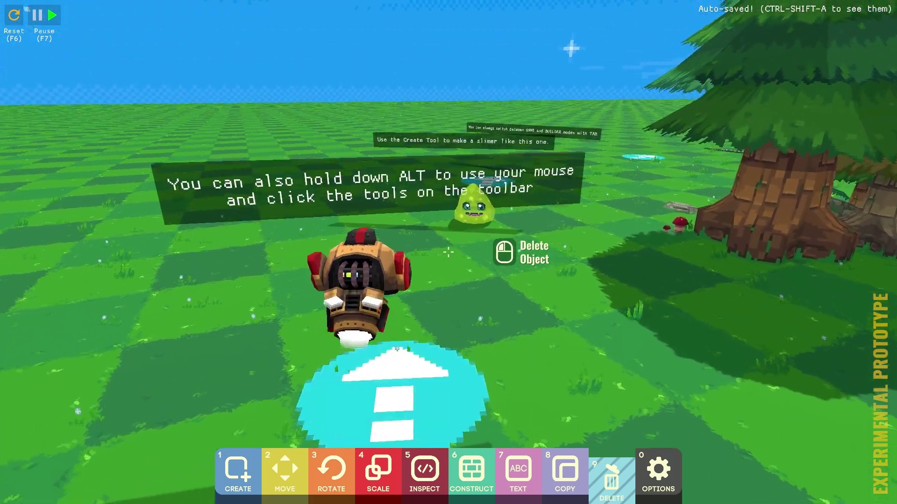
{"action": "key", "text": "d"}
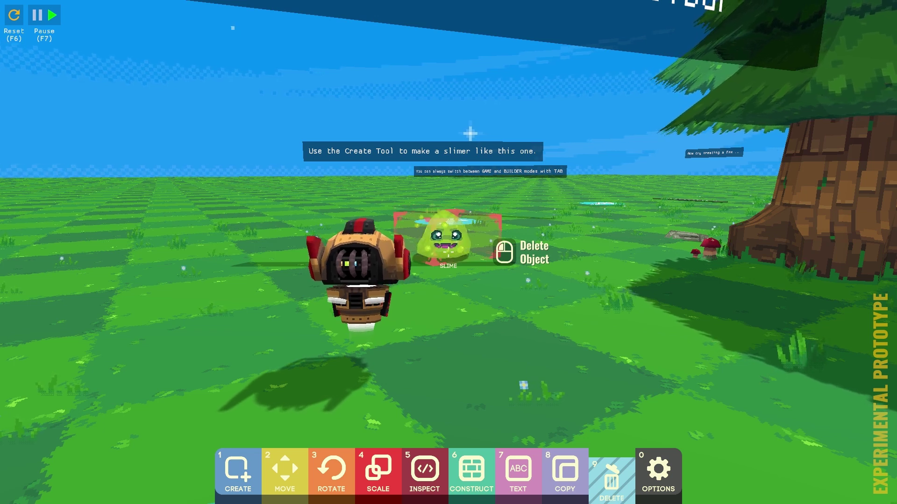
Step: Create a new slime in front of the existing one with the Create tool
{"action": "key", "text": "1"}
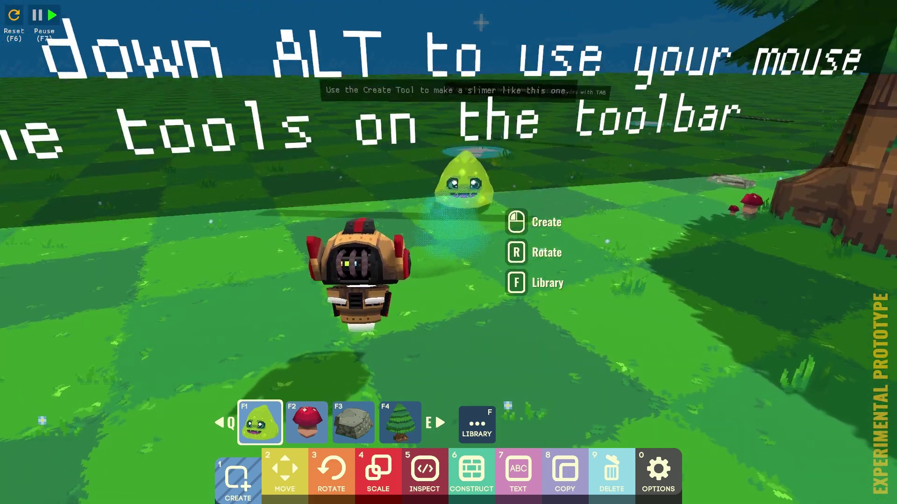
{"action": "left_click", "coordinate": [449, 253]}
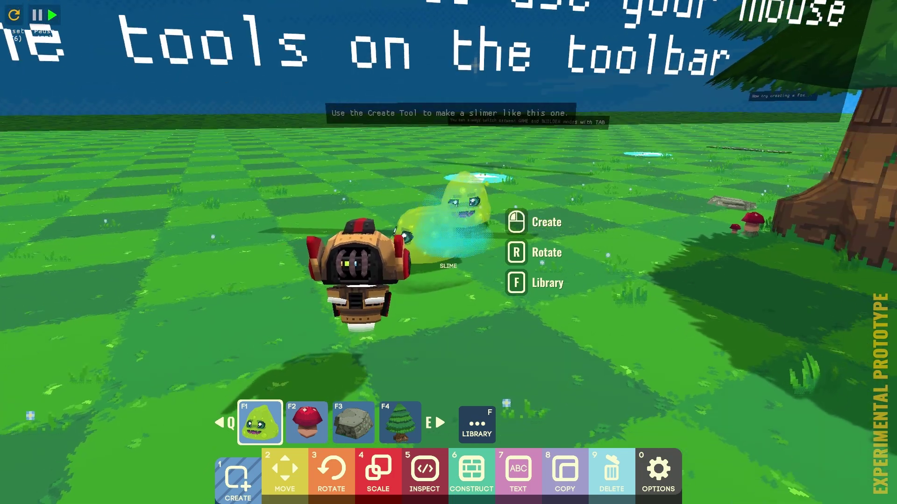
{"action": "key", "text": "w"}
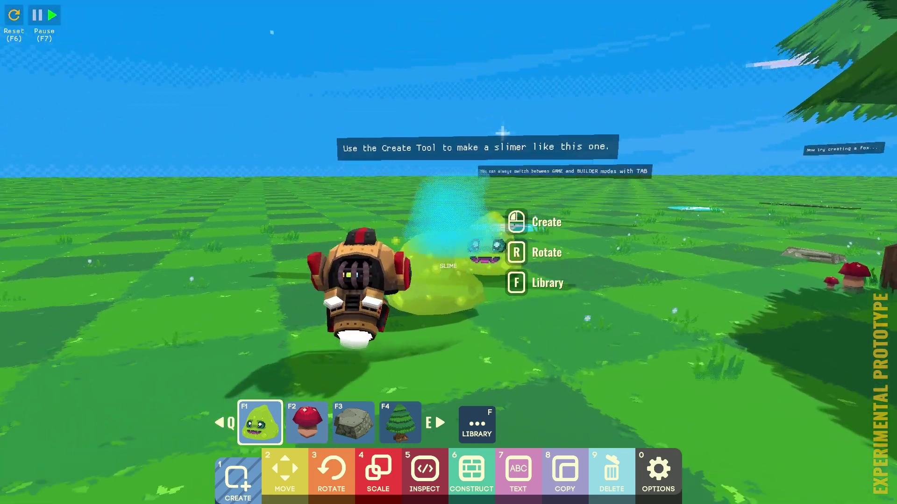
Step: Fly the robot past the slime and the mode-switching sign to the arrow in front of the fox sign
{"action": "key", "text": "w"}
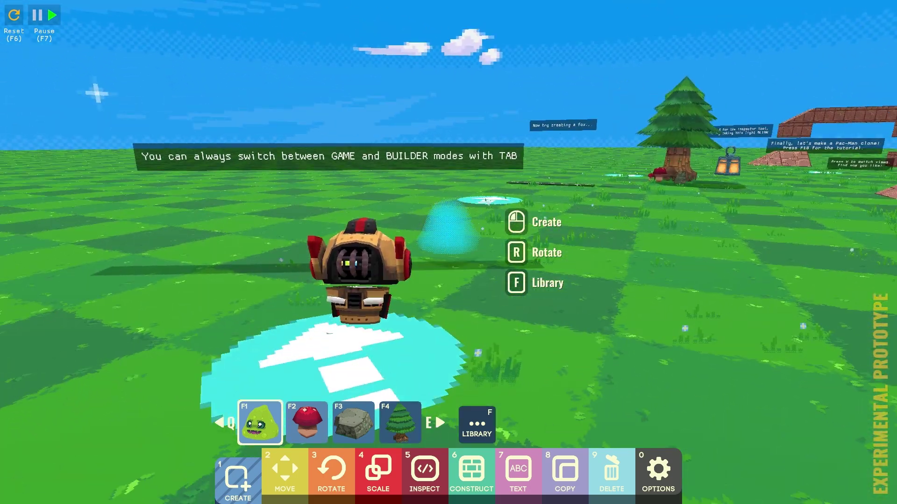
{"action": "key", "text": "w"}
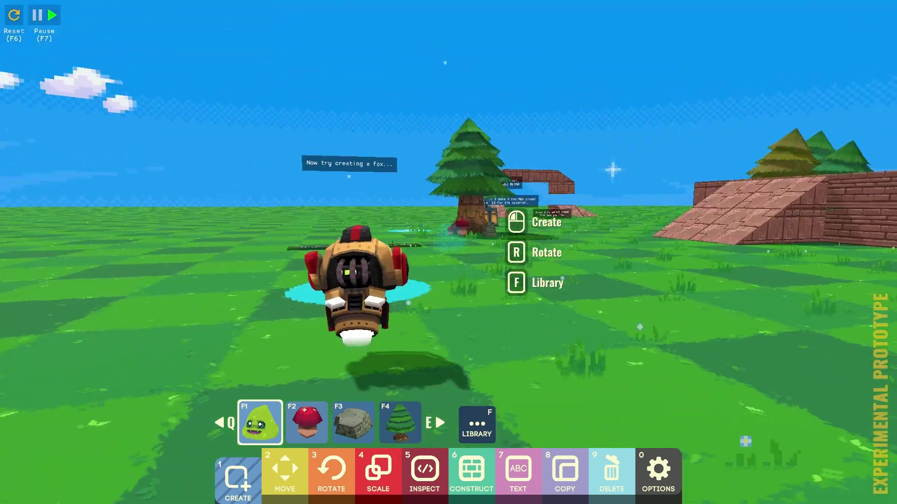
{"action": "key", "text": "w"}
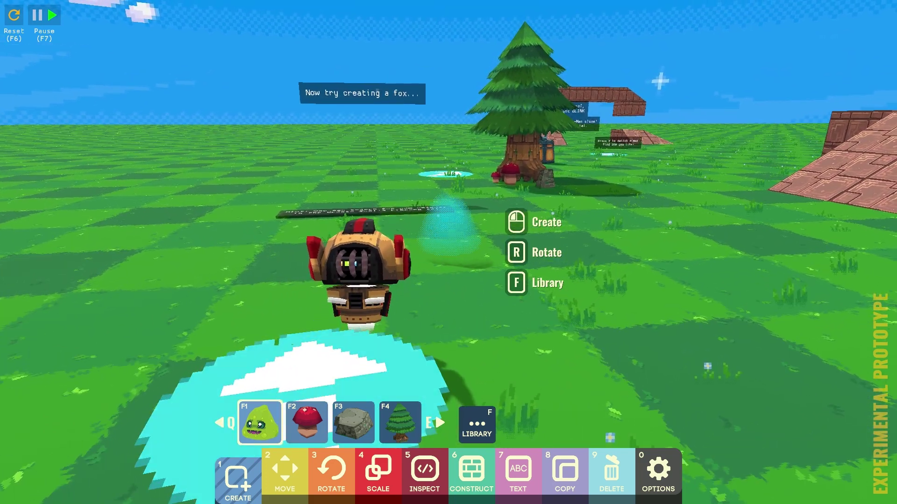
{"action": "key", "text": "9"}
{"action": "key", "text": "1"}
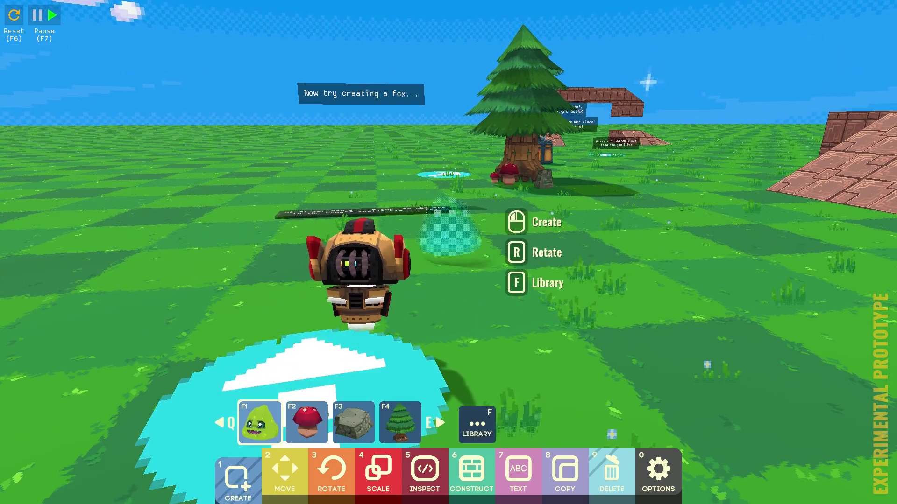
{"action": "key", "text": "9"}
{"action": "key", "text": "1"}
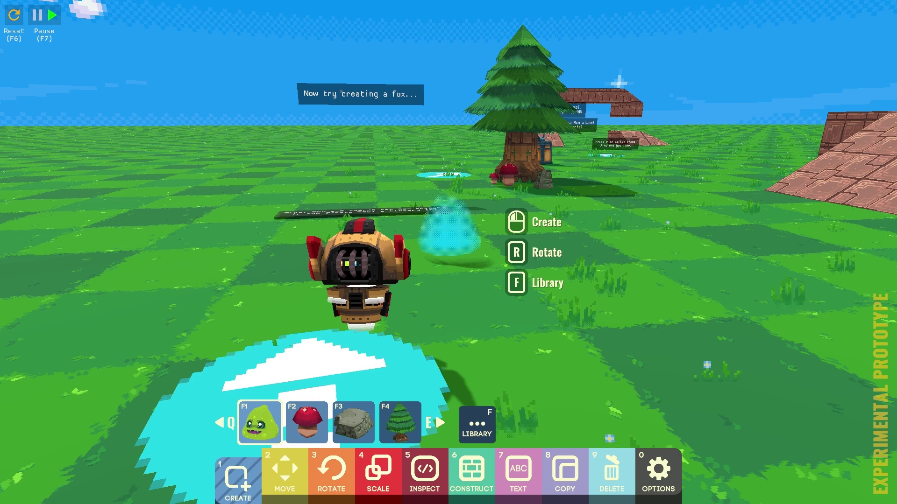
{"action": "key", "text": "F2"}
{"action": "key", "text": "F1"}
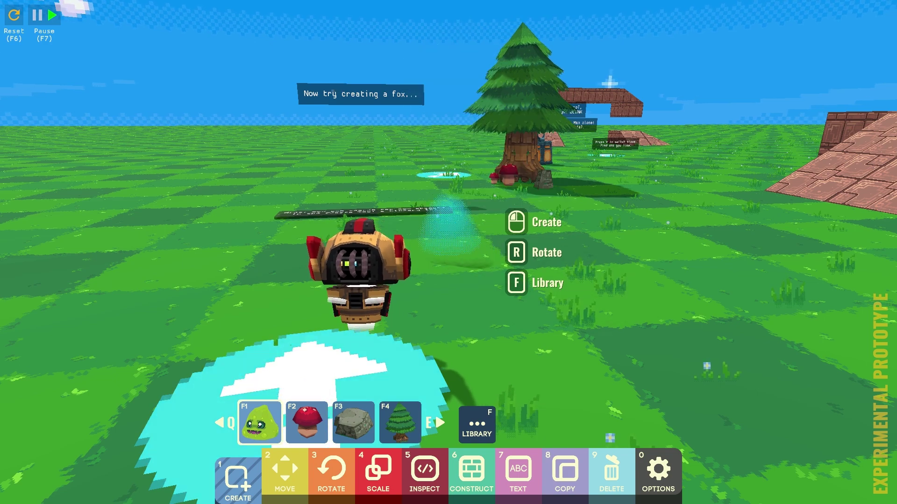
Step: Search the Creation Library for "fox" and place the sitting orange fox on the grass by the hint sign
{"action": "key", "text": "f"}
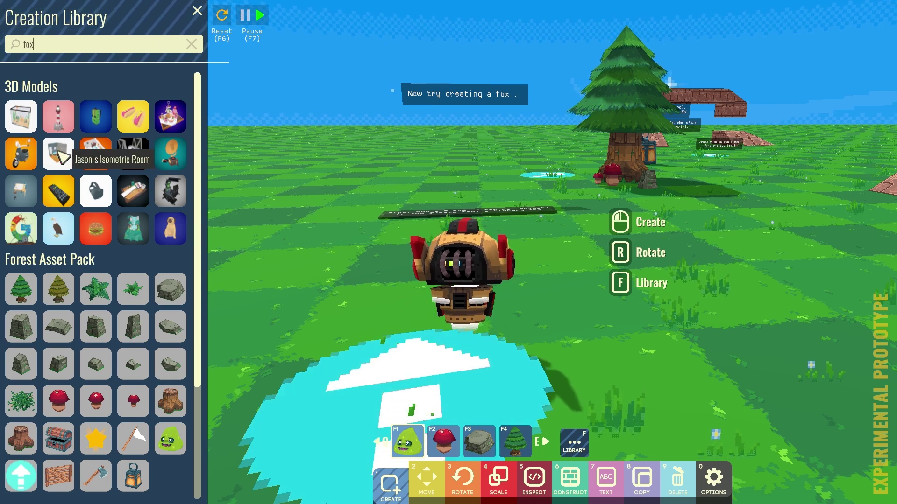
{"action": "scroll", "coordinate": [89, 196], "scroll_direction": "down", "scroll_amount": 3}
{"action": "scroll", "coordinate": [103, 192], "scroll_direction": "up", "scroll_amount": 3}
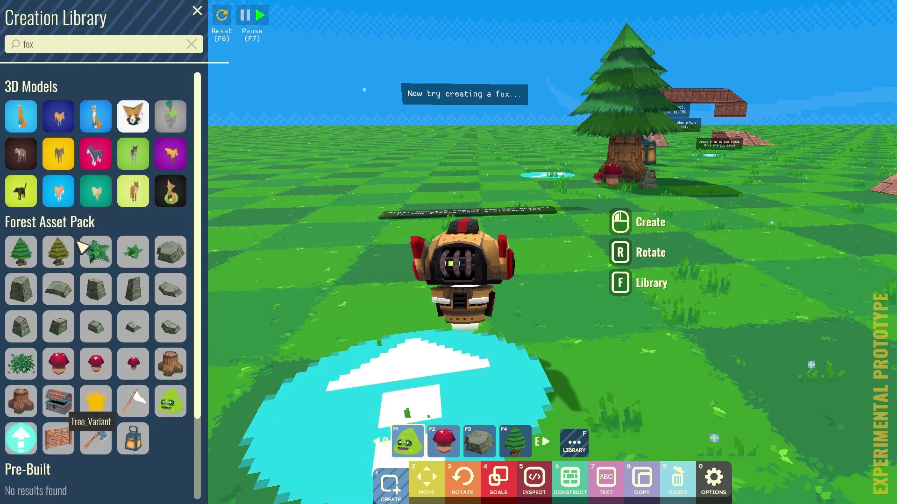
{"action": "left_click", "coordinate": [29, 124]}
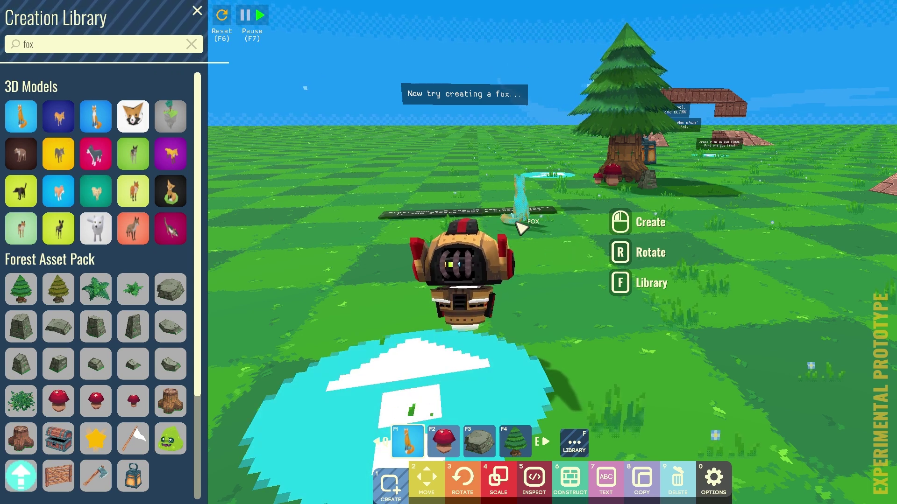
{"action": "left_click", "coordinate": [521, 227]}
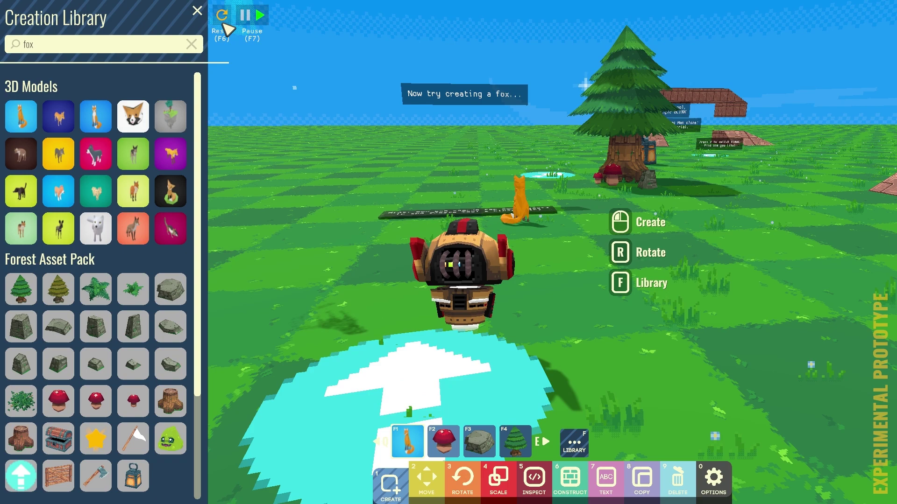
{"action": "left_click", "coordinate": [198, 11]}
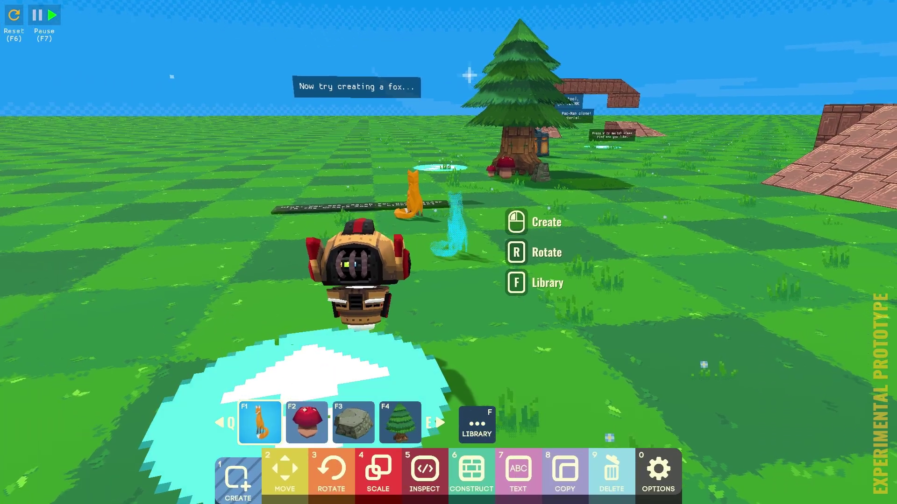
Step: Fly the robot past the fox and its sign to the arrow beside the large tree, facing the lantern
{"action": "key", "text": "w"}
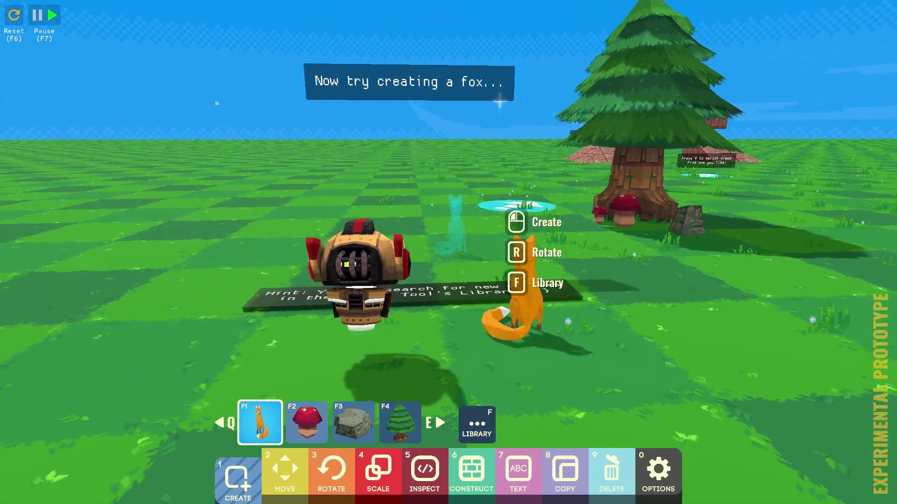
{"action": "key", "text": "w"}
{"action": "key", "text": "a"}
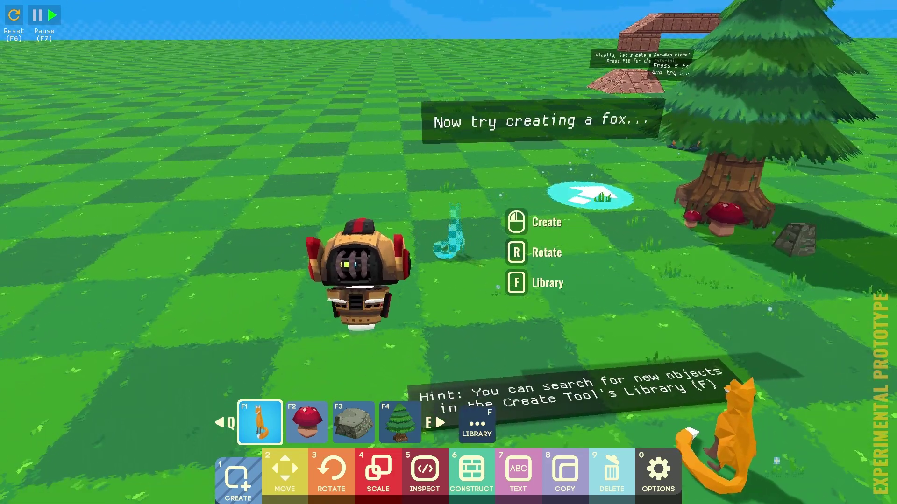
{"action": "key", "text": "w"}
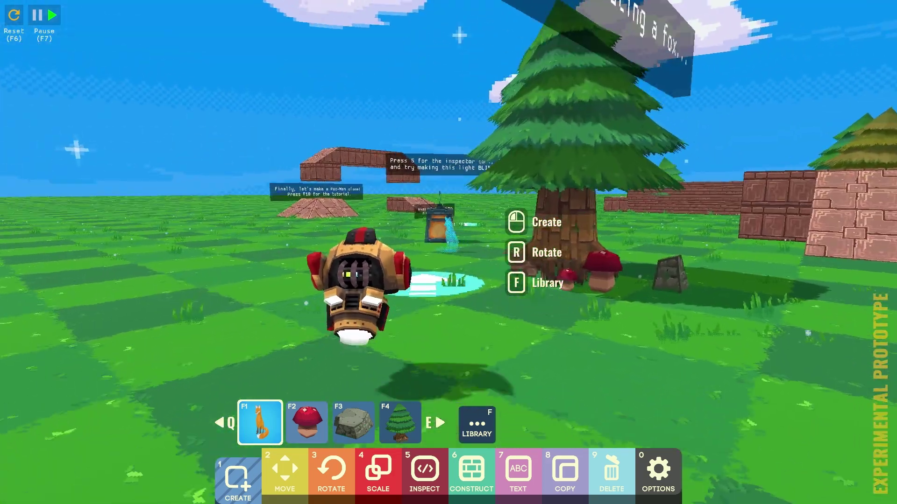
{"action": "key", "text": "w"}
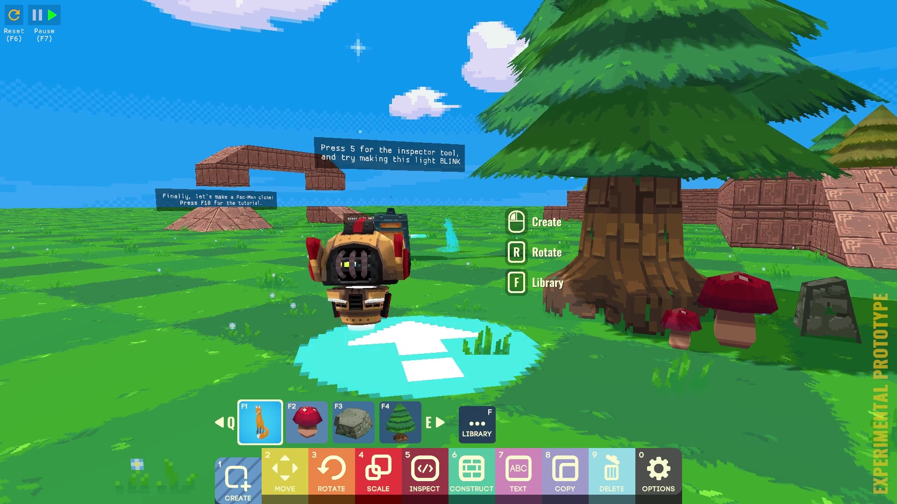
Step: Inspect the light bulb and add the visual behavior "Blink orange" to it from the Behavior Library
{"action": "key", "text": "5"}
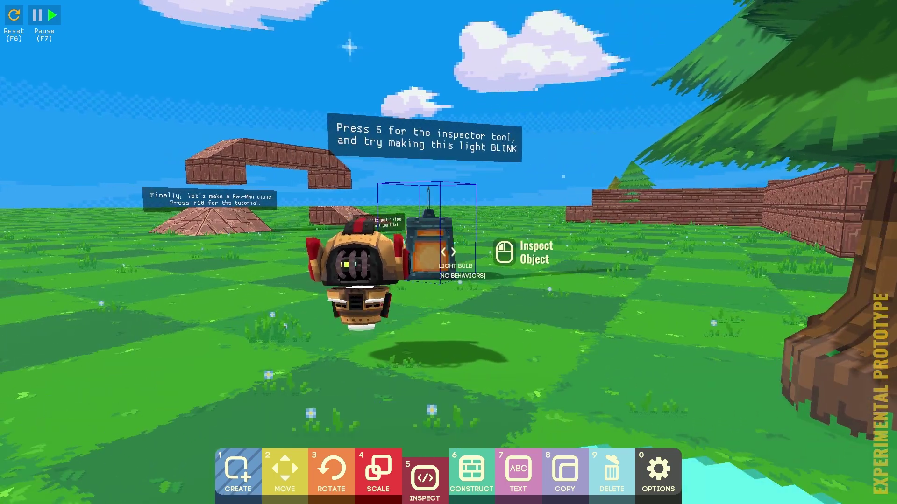
{"action": "left_click", "coordinate": [448, 252]}
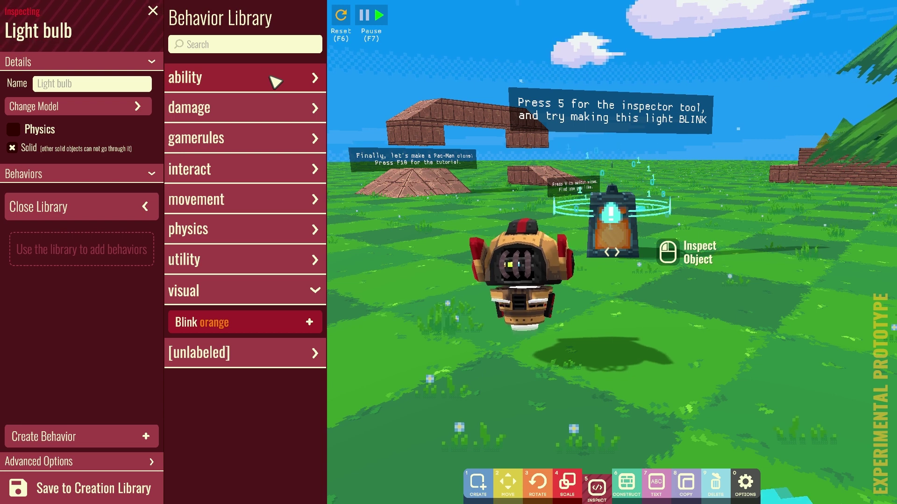
{"action": "left_click", "coordinate": [276, 83]}
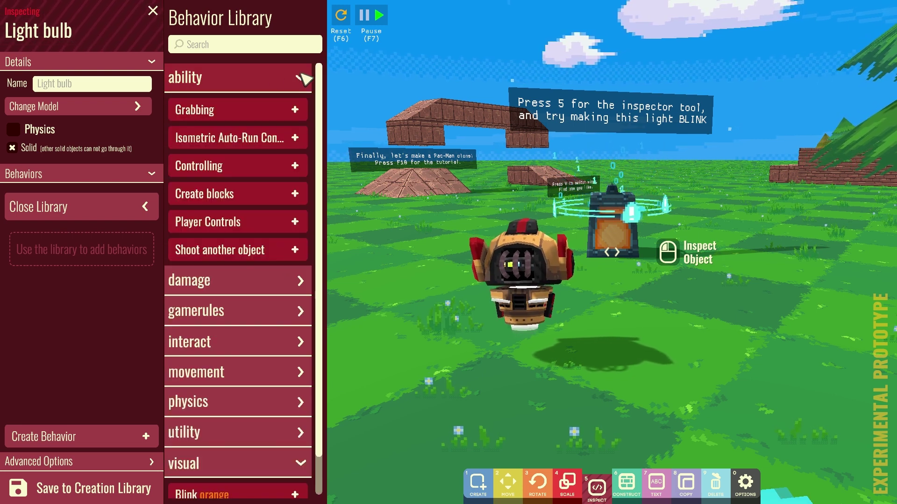
{"action": "left_click", "coordinate": [310, 79]}
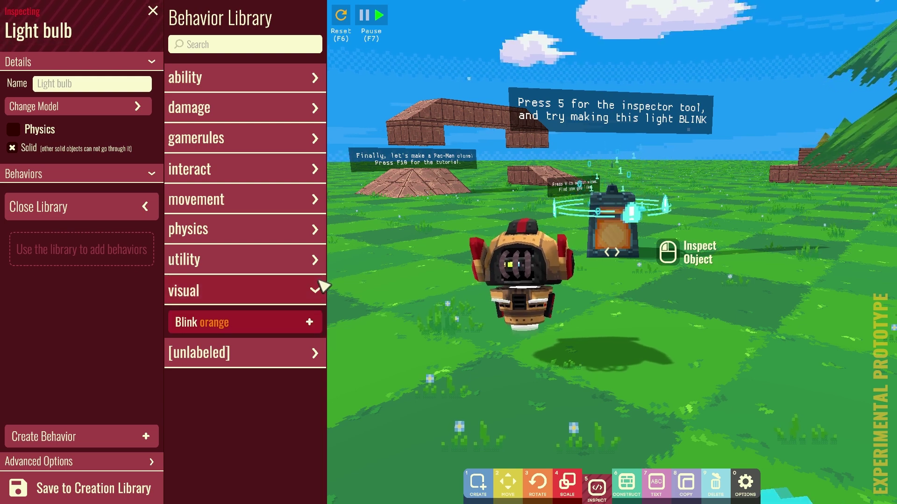
{"action": "left_click", "coordinate": [309, 322]}
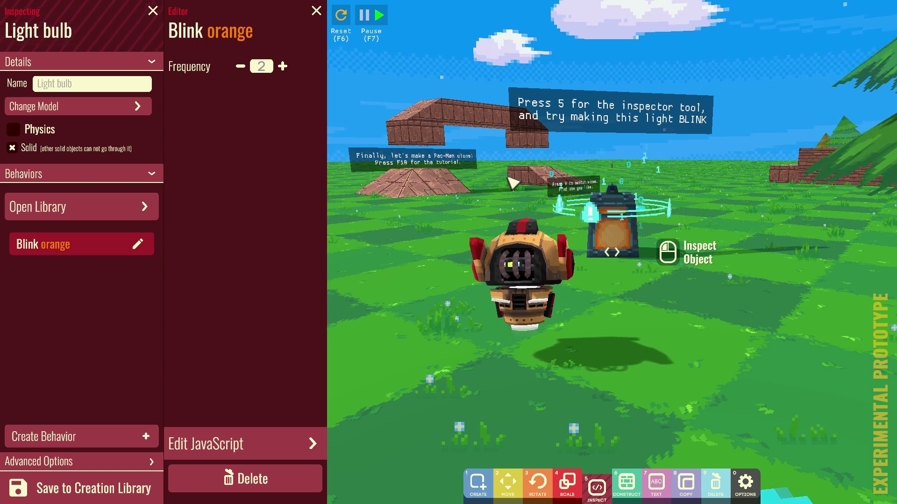
{"action": "left_click", "coordinate": [316, 10]}
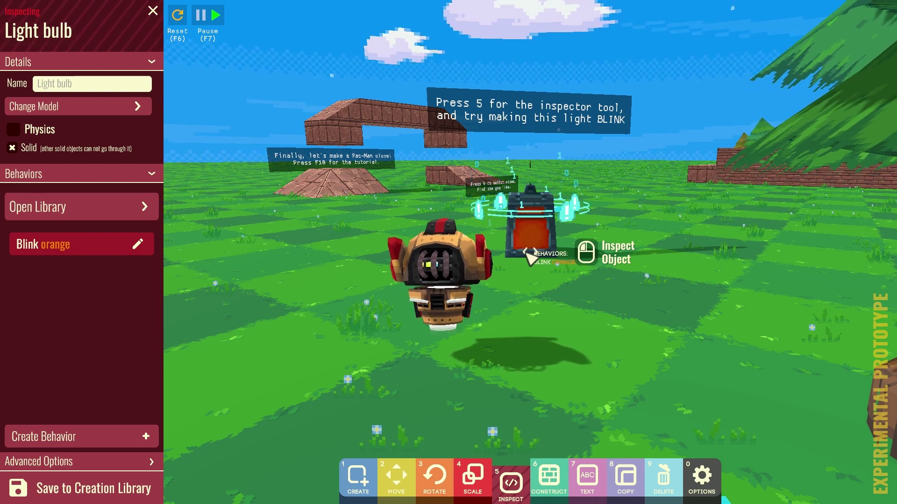
Step: Move the robot around the lantern to watch it blink, and close the light bulb's inspector
{"action": "key", "text": "d"}
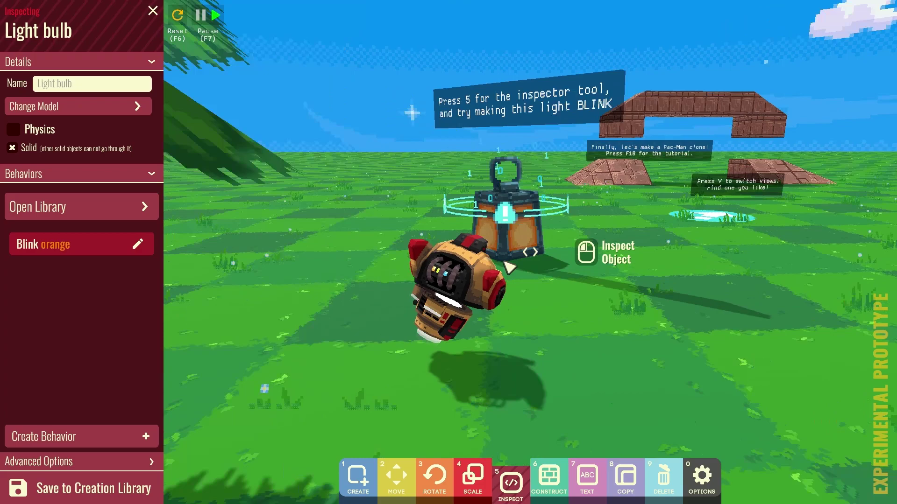
{"action": "key", "text": "a"}
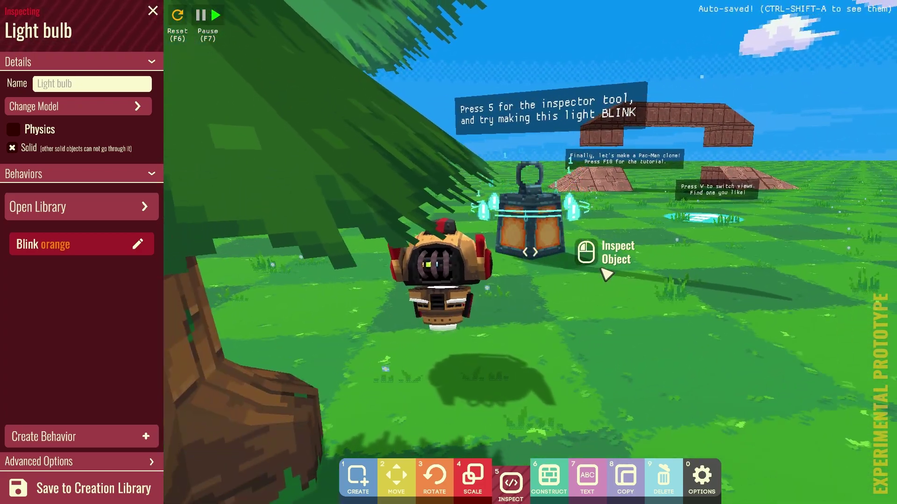
{"action": "right_click_drag", "start_coordinate": [607, 275], "coordinate": [507, 222]}
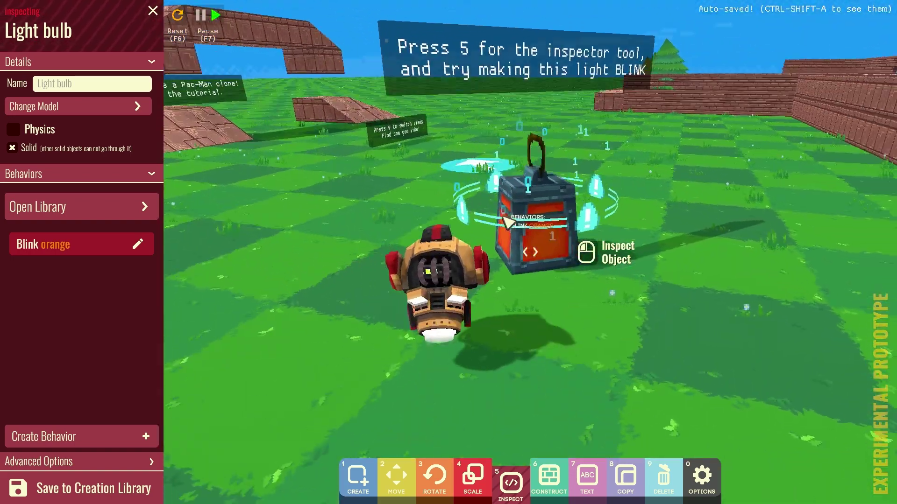
{"action": "left_click", "coordinate": [153, 10]}
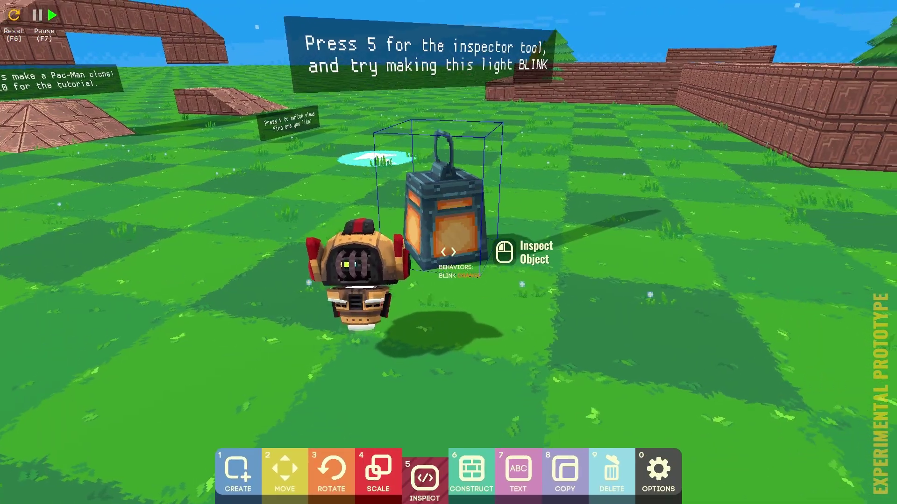
Step: Fly the robot past the lantern to the arrow in front of the view-switching sign
{"action": "key", "text": "w"}
{"action": "key", "text": "d"}
{"action": "key", "text": "d"}
{"action": "key", "text": "s"}
{"action": "key", "text": "w"}
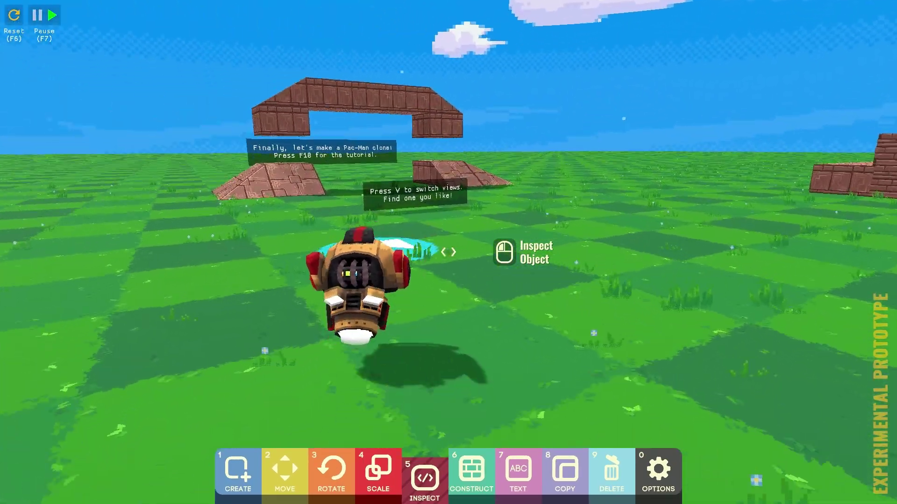
{"action": "key", "text": "w"}
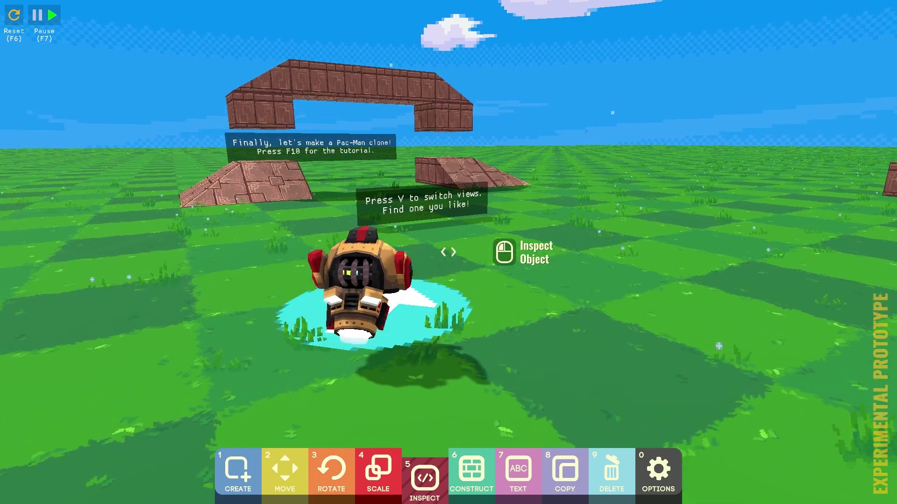
Step: Cycle through the camera views, including the isometric one, and return to the view from behind the robot
{"action": "key", "text": "v"}
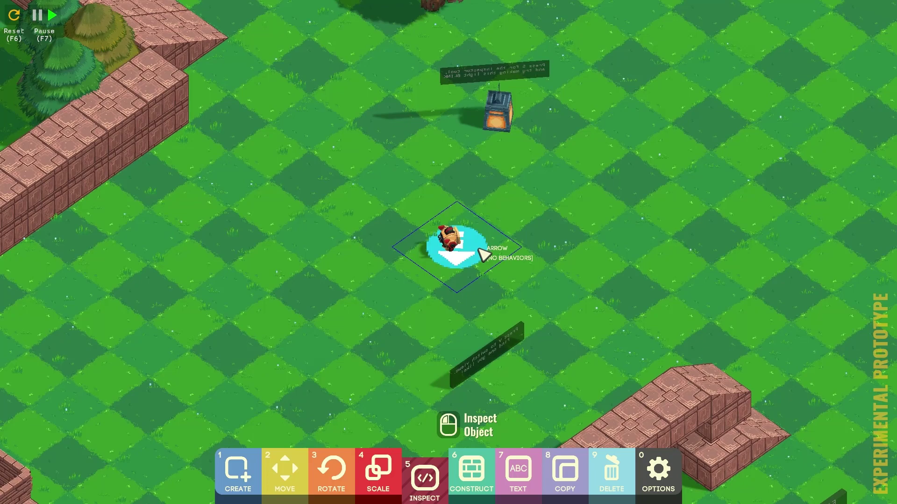
{"action": "key", "text": "v"}
{"action": "key", "text": "v"}
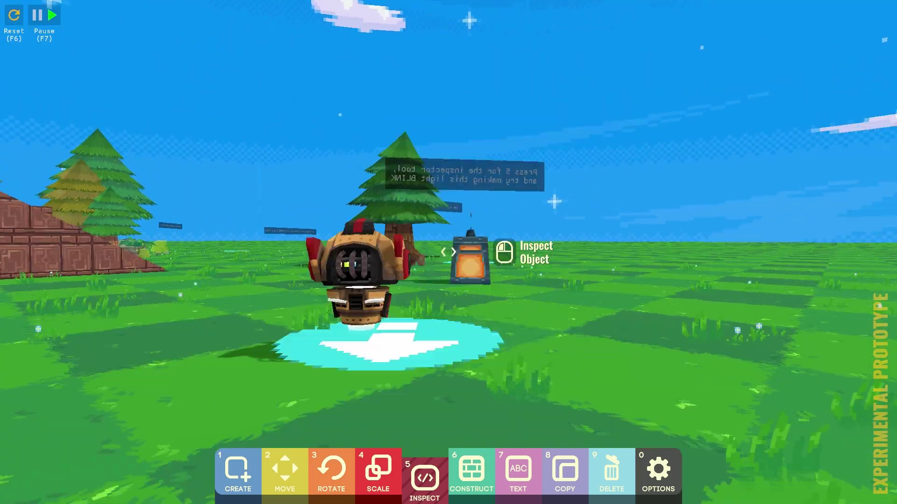
Step: Fly the robot over the view-switching sign to the Pac-Man clone sign under the brick arch
{"action": "key", "text": "w"}
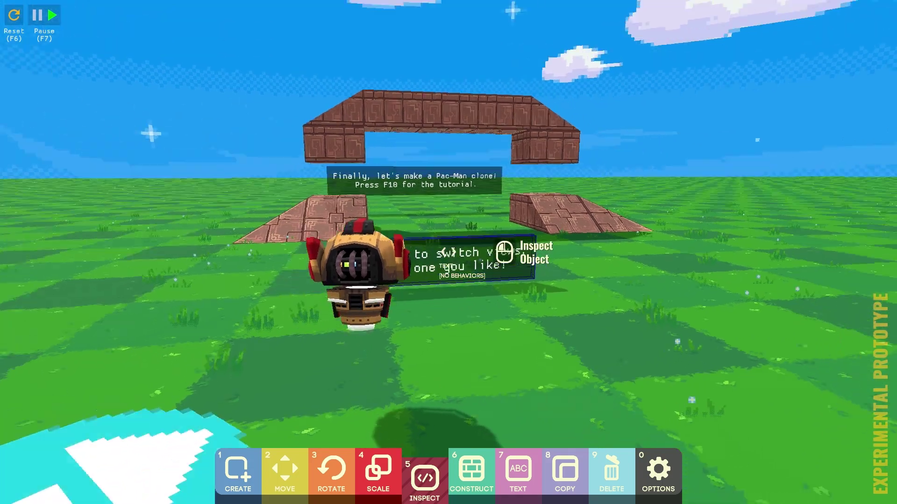
{"action": "key", "text": "w"}
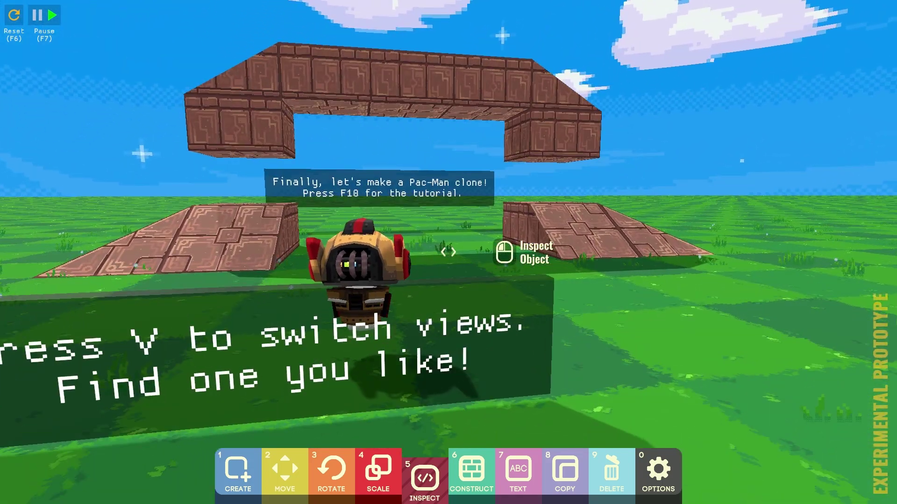
{"action": "key", "text": "w"}
{"action": "key", "text": "w"}
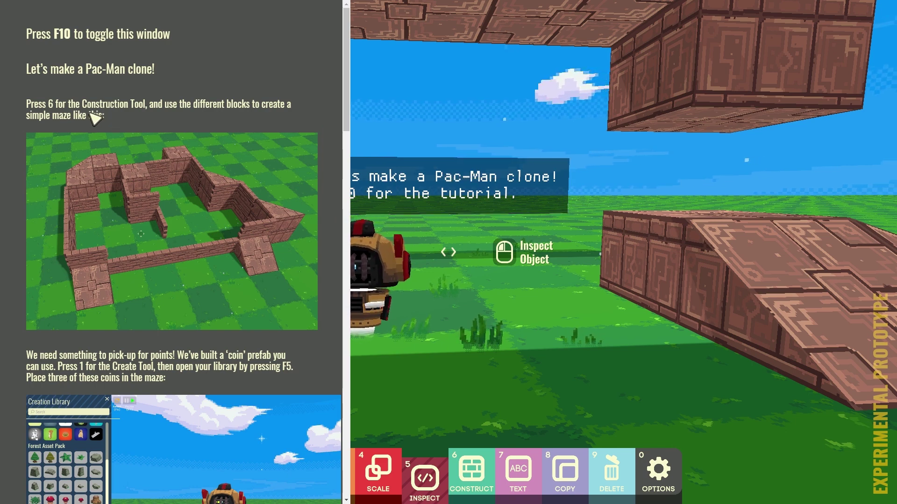
Step: Read through the maze and coin instructions in the Pac-Man clone tutorial and return to its beginning
{"action": "scroll", "coordinate": [152, 183], "scroll_direction": "down", "scroll_amount": 5}
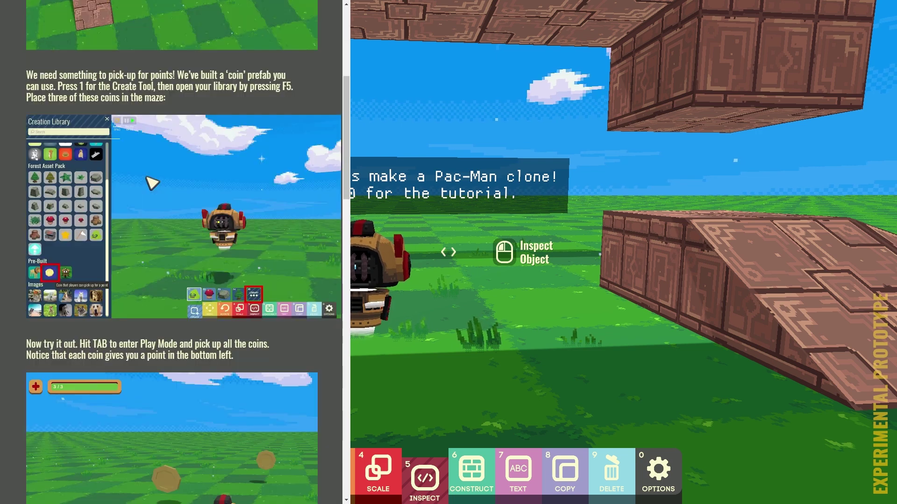
{"action": "scroll", "coordinate": [152, 184], "scroll_direction": "down", "scroll_amount": 1}
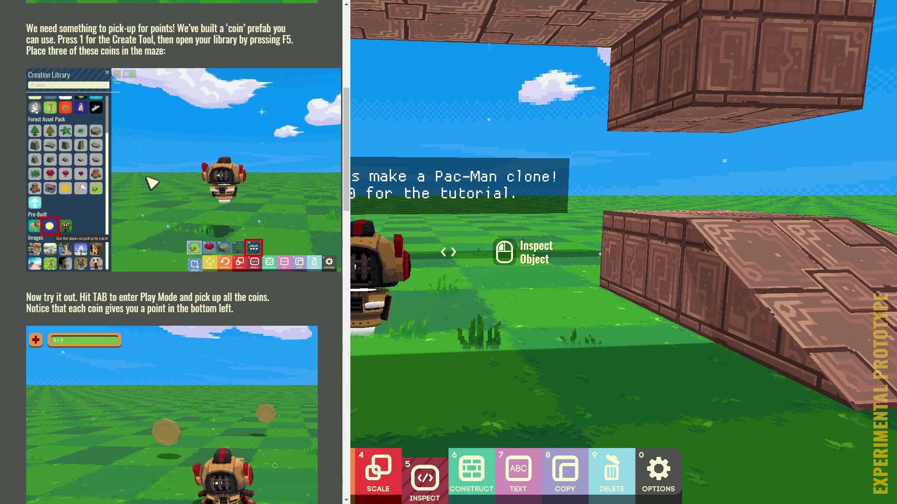
{"action": "scroll", "coordinate": [152, 183], "scroll_direction": "up", "scroll_amount": 6}
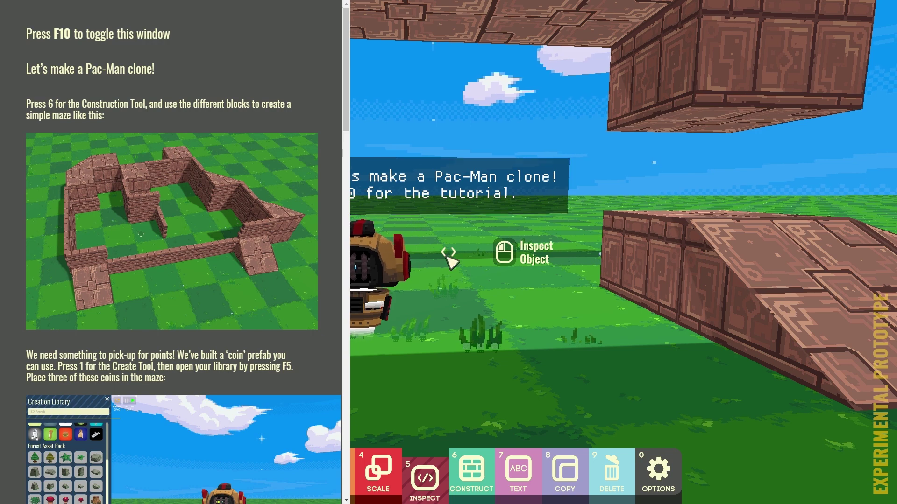
Step: Read through the Pac-Man clone tutorial to its end, return to its beginning and close it
{"action": "key", "text": "d"}
{"action": "key", "text": "a"}
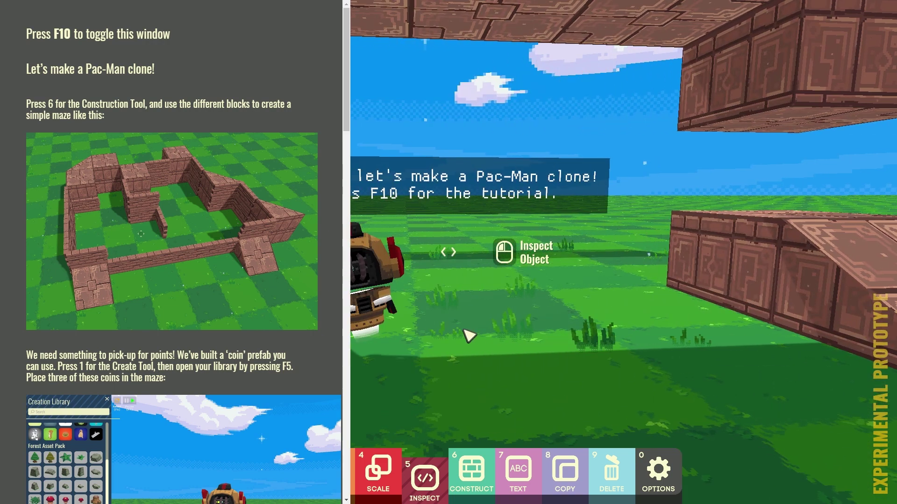
{"action": "scroll", "coordinate": [322, 338], "scroll_direction": "down", "scroll_amount": 9}
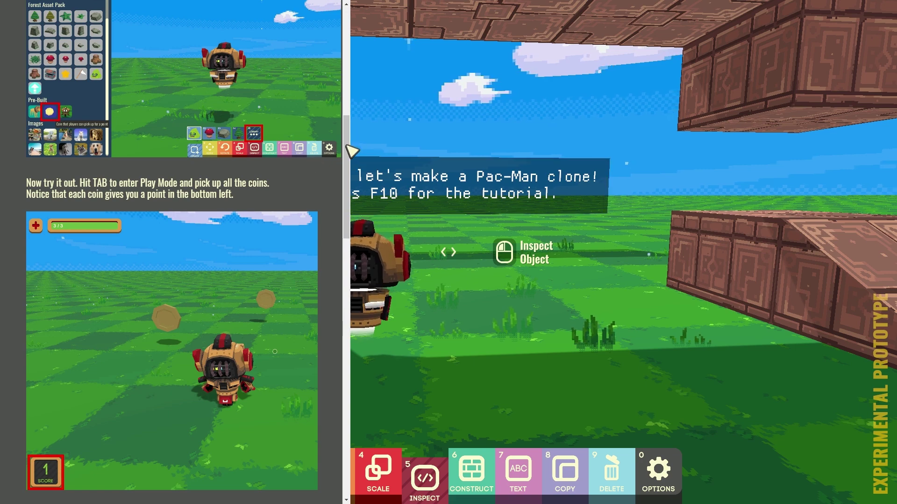
{"action": "scroll", "coordinate": [340, 295], "scroll_direction": "down", "scroll_amount": 6}
{"action": "scroll", "coordinate": [340, 295], "scroll_direction": "down", "scroll_amount": 12}
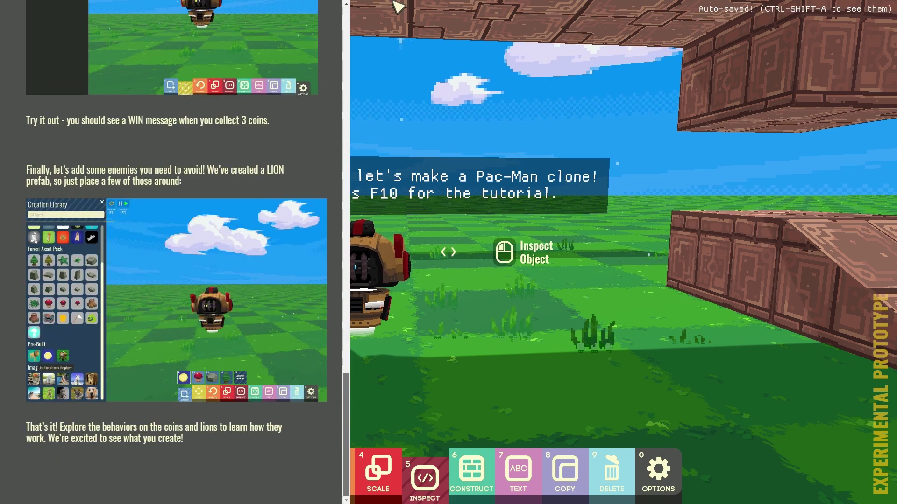
{"action": "left_click_drag", "start_coordinate": [392, 2], "coordinate": [346, 12]}
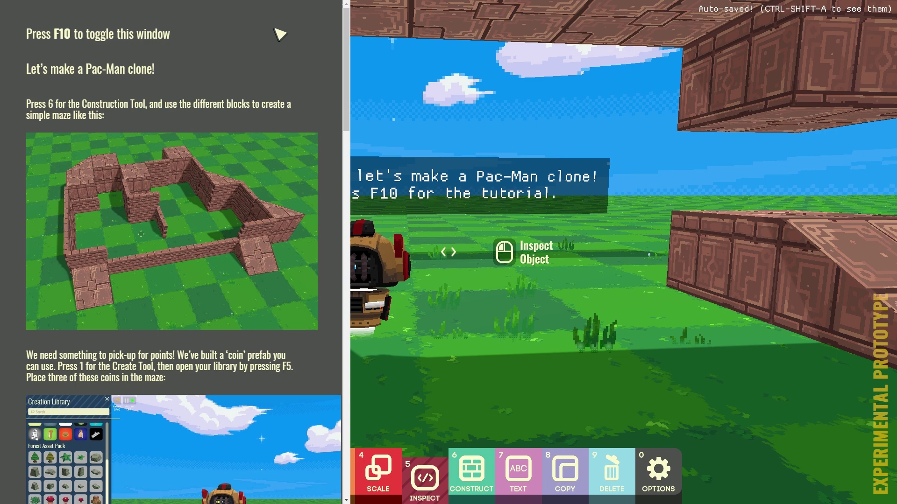
{"action": "key", "text": "F10"}
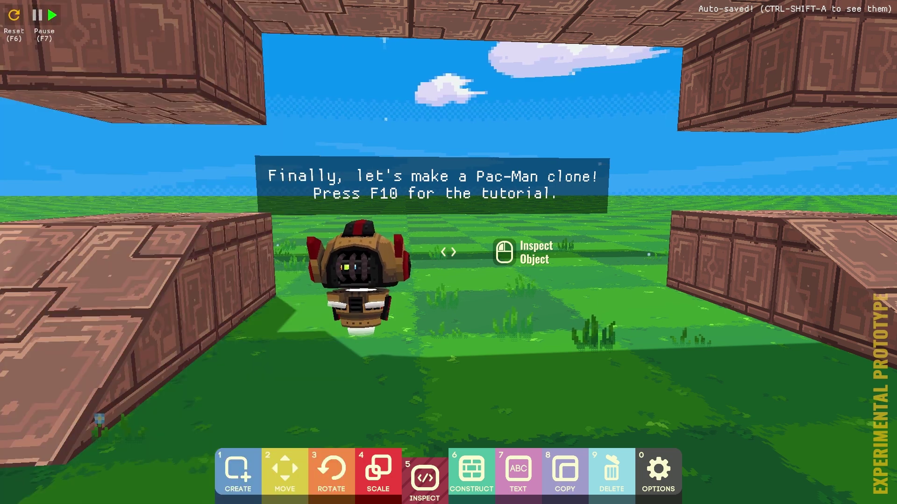
Step: Build a maze of brick blocks on the grass around the Pac-Man clone sign with the Construct tool
{"action": "key", "text": "1"}
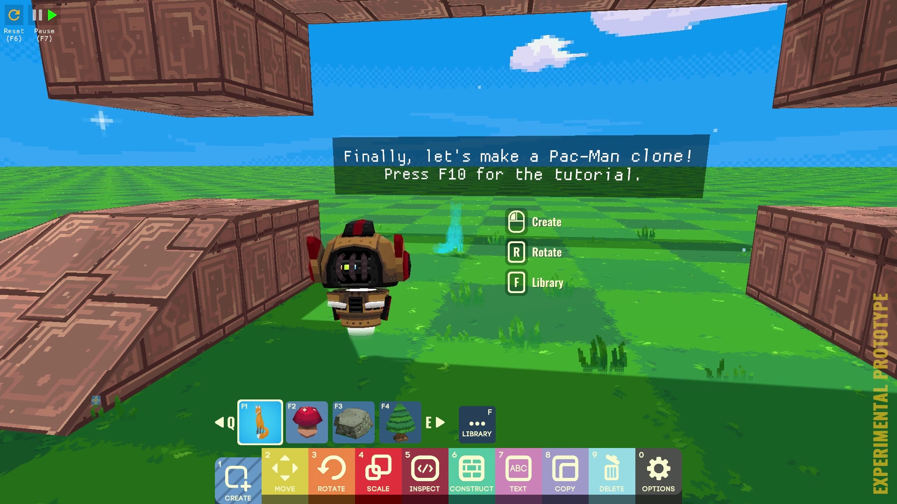
{"action": "key", "text": "F10"}
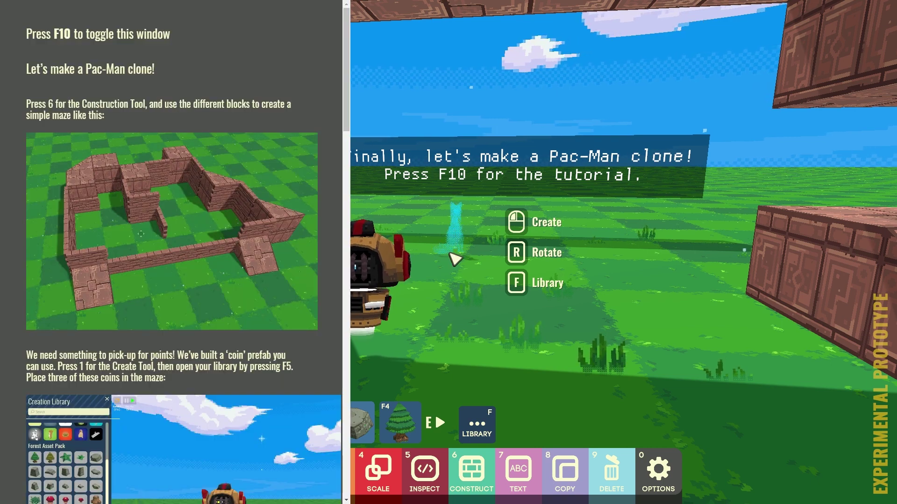
{"action": "key", "text": "F10"}
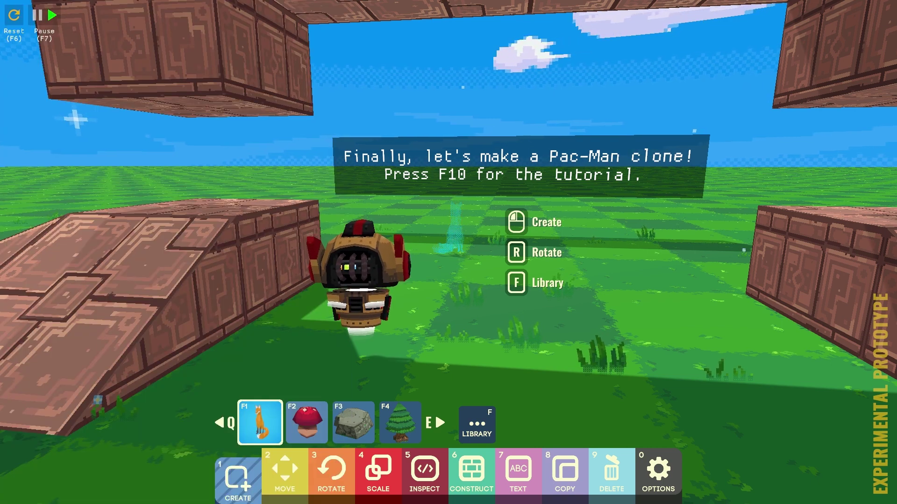
{"action": "key", "text": "6"}
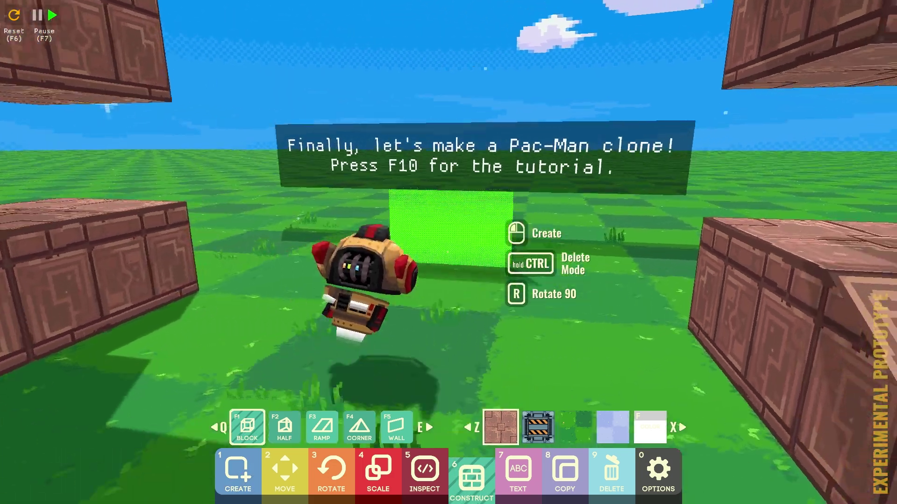
{"action": "key", "text": "w"}
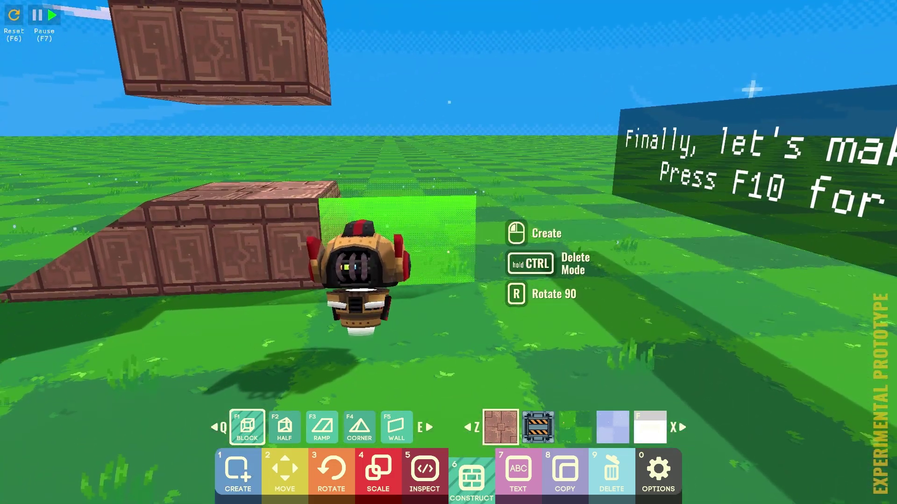
{"action": "left_click", "coordinate": [448, 253]}
{"action": "key", "text": "d"}
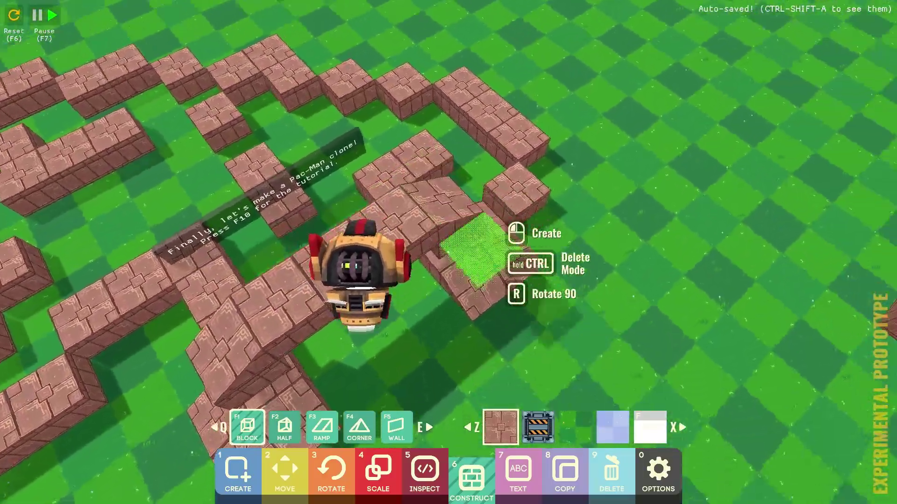
{"action": "key", "text": "w"}
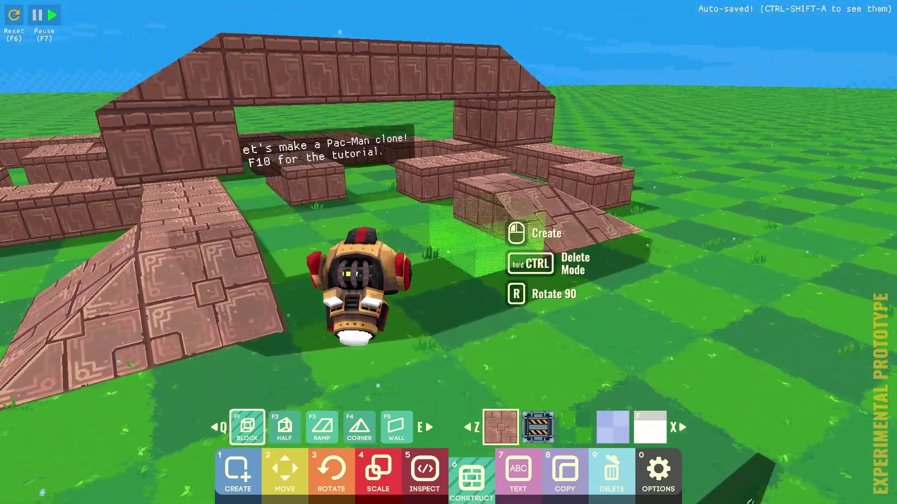
Step: Review the tutorial's instructions for placing three coins in the maze, and close the tutorial
{"action": "key", "text": "F10"}
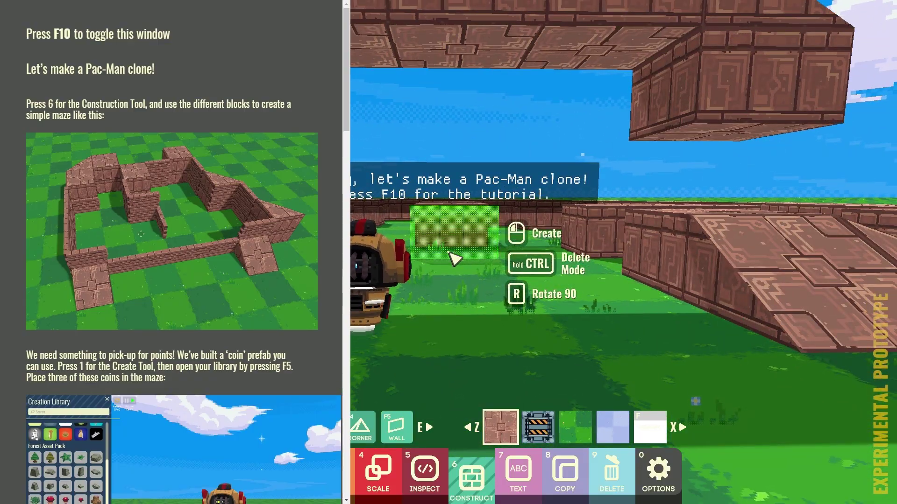
{"action": "left_click", "coordinate": [452, 256]}
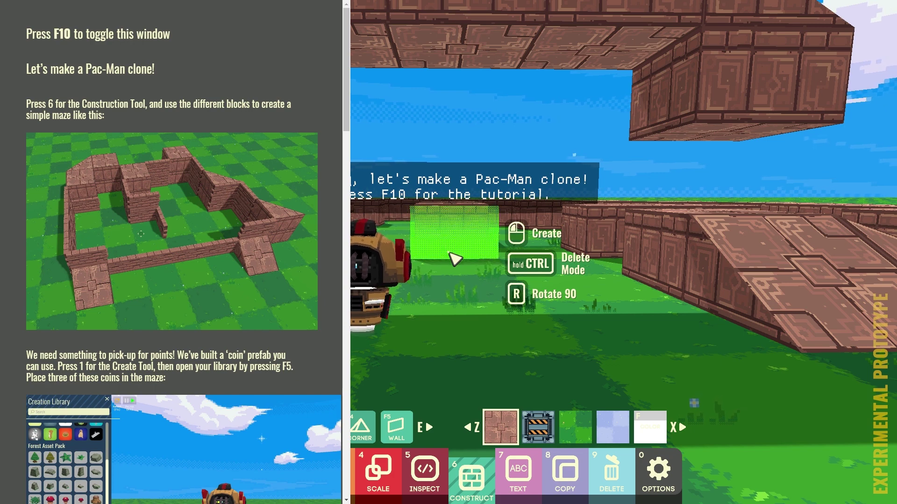
{"action": "scroll", "coordinate": [171, 367], "scroll_direction": "down", "scroll_amount": 1}
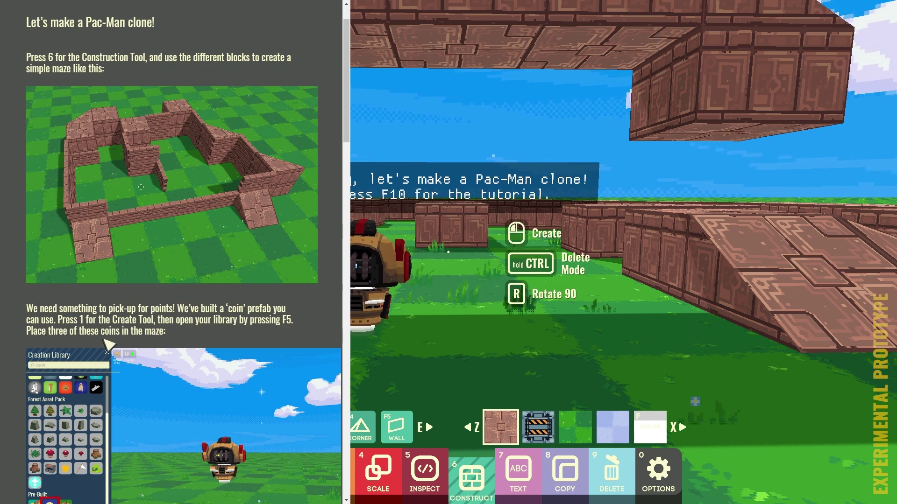
{"action": "key", "text": "F10"}
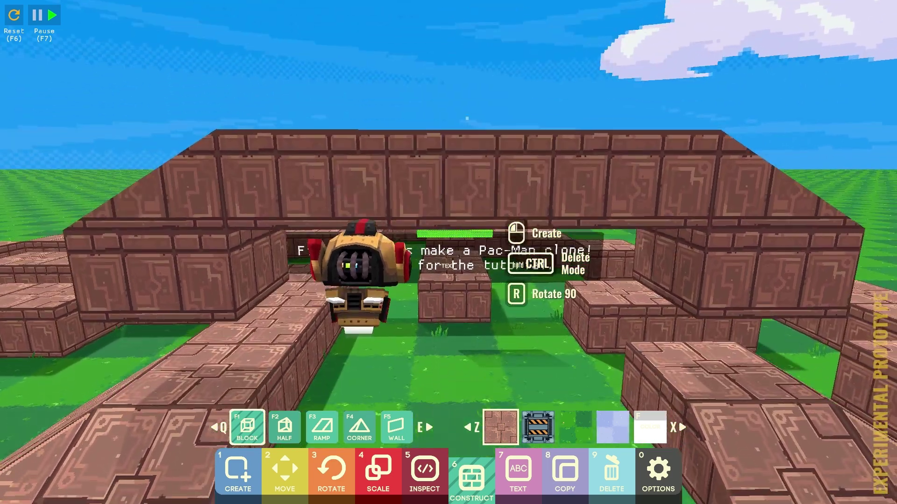
Step: Search the Creation Library for "coin", choose the pre-built coin that players can pick up for a point, and close the library
{"action": "key", "text": "1"}
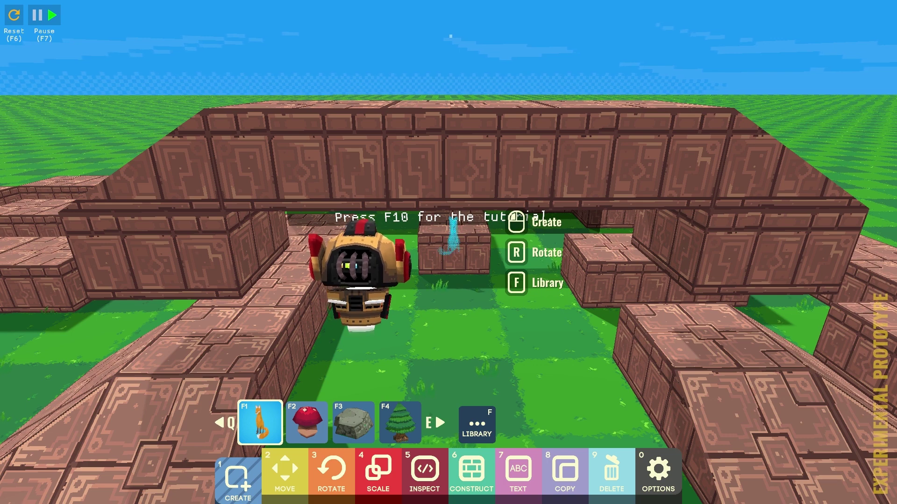
{"action": "key", "text": "f"}
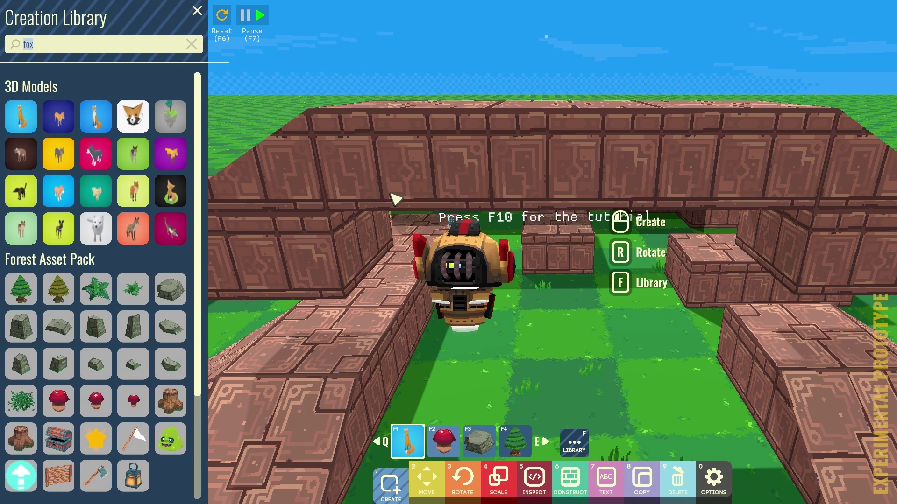
{"action": "left_click", "coordinate": [191, 44]}
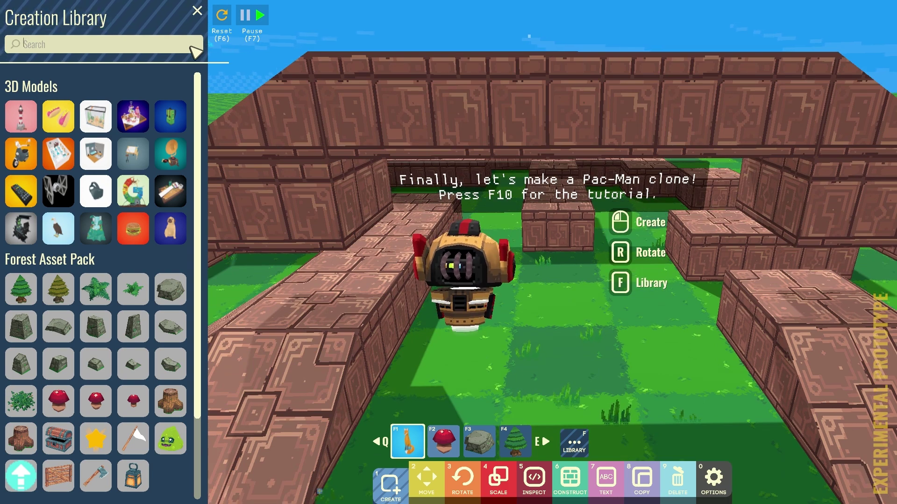
{"action": "type", "text": "coin"}
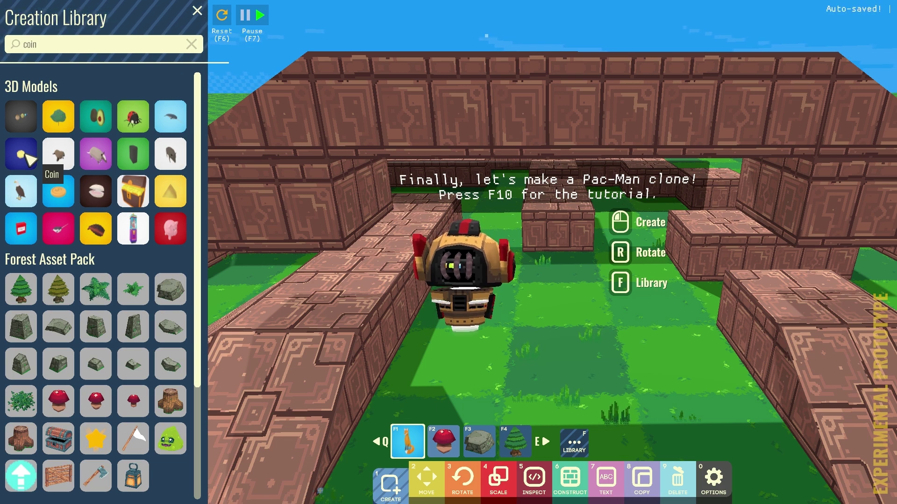
{"action": "scroll", "coordinate": [56, 252], "scroll_direction": "down", "scroll_amount": 3}
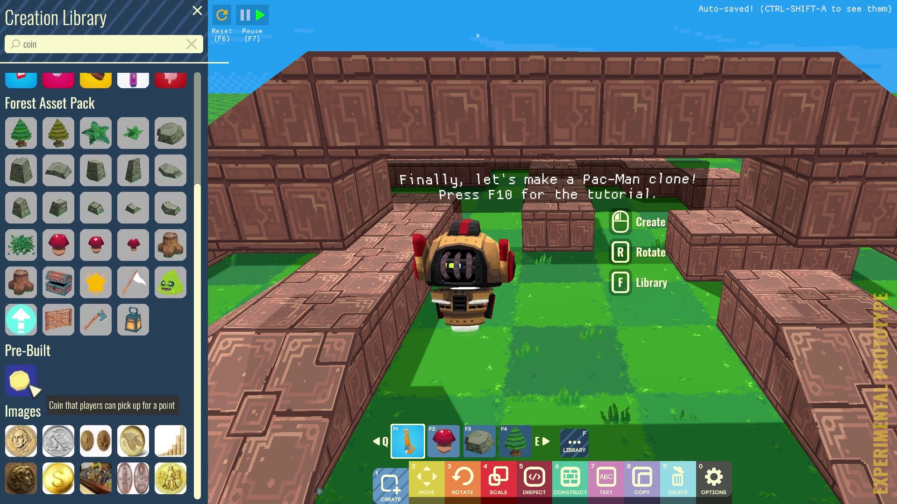
{"action": "left_click", "coordinate": [31, 387]}
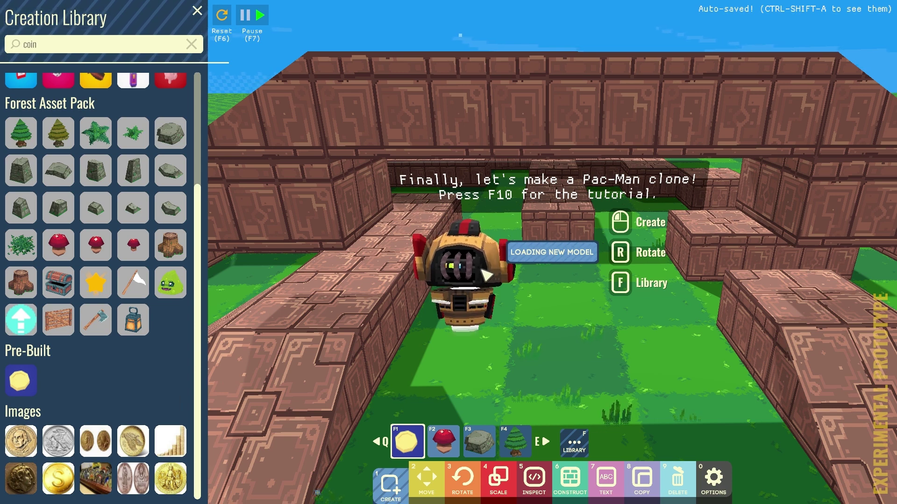
{"action": "key", "text": "w"}
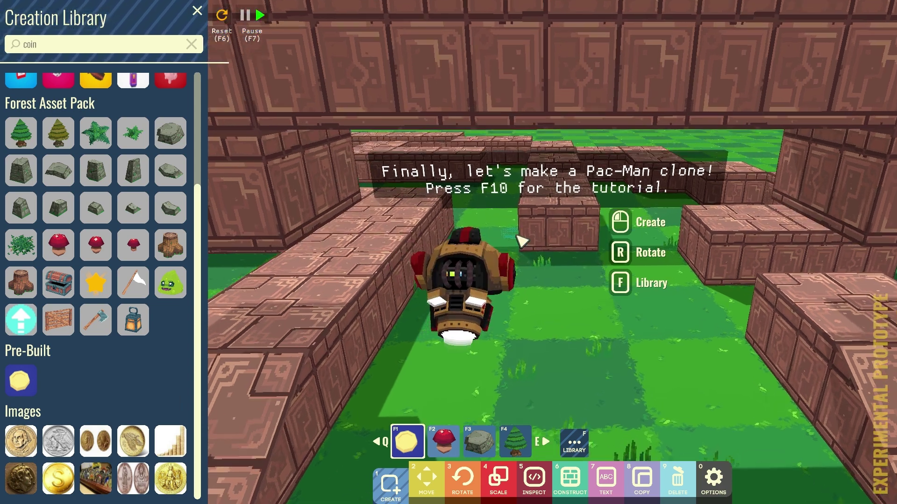
{"action": "key", "text": "F10"}
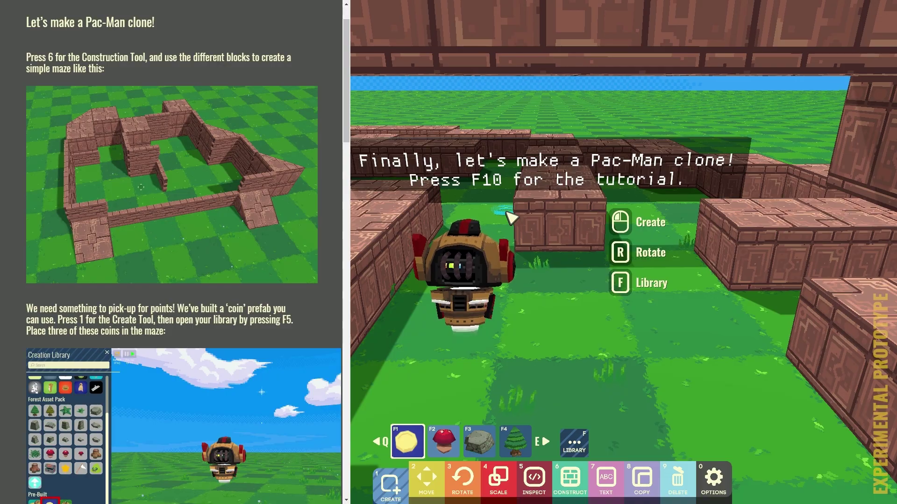
{"action": "key", "text": "F10"}
{"action": "left_click", "coordinate": [200, 10]}
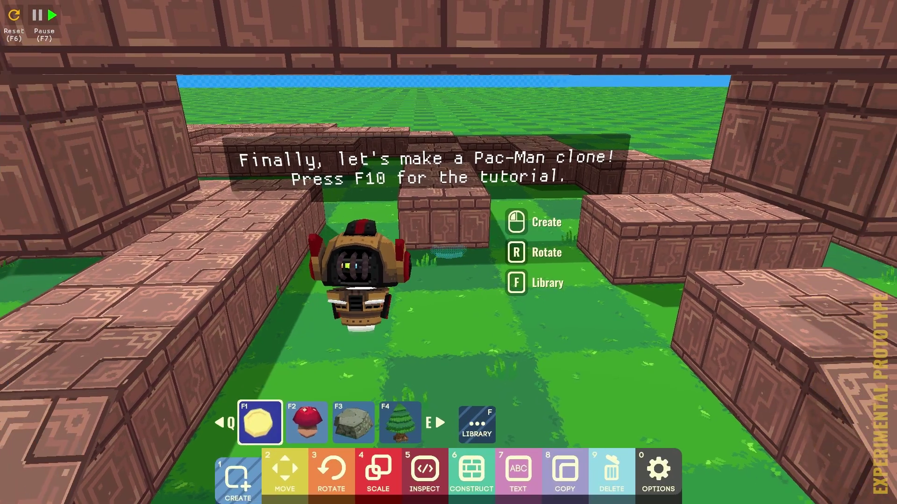
Step: Place three coins in separate corridors of the brick maze, and view them from above
{"action": "key", "text": "w"}
{"action": "key", "text": "space"}
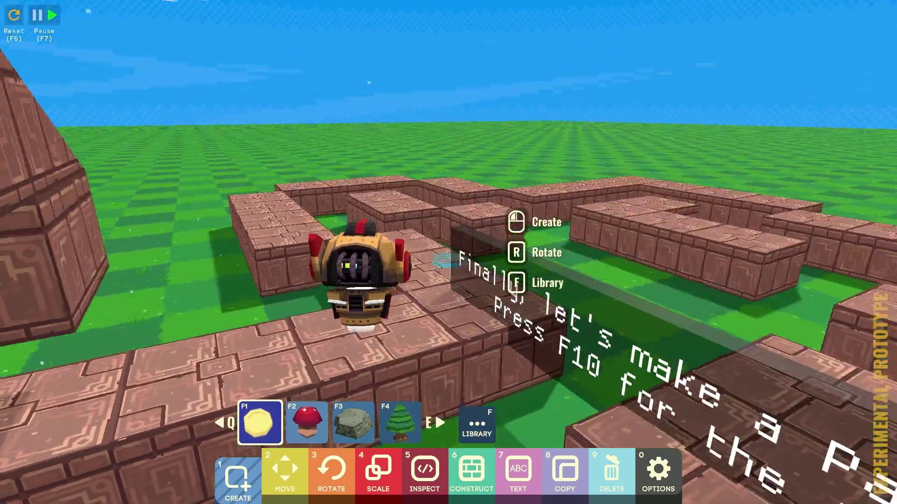
{"action": "key", "text": "w"}
{"action": "key", "text": "a"}
{"action": "left_click", "coordinate": [450, 250]}
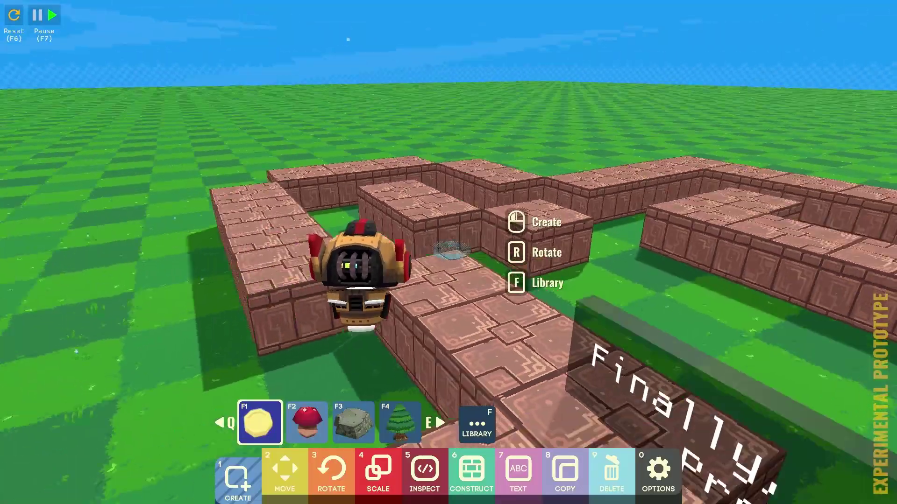
{"action": "key", "text": "d"}
{"action": "key", "text": "w"}
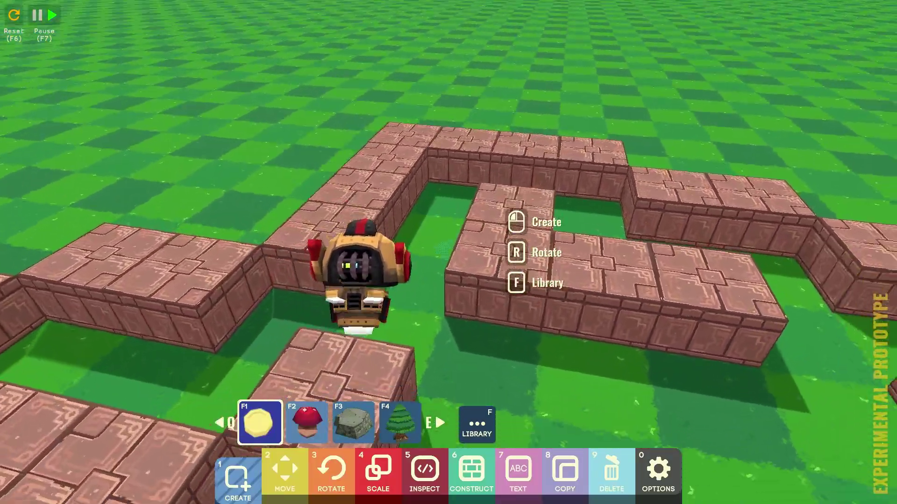
{"action": "left_click", "coordinate": [449, 251]}
{"action": "key", "text": "w"}
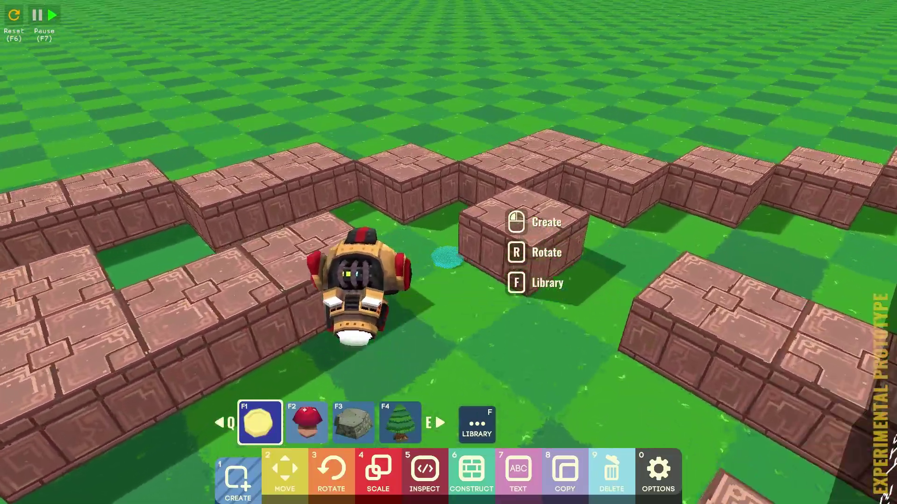
{"action": "left_click", "coordinate": [452, 247]}
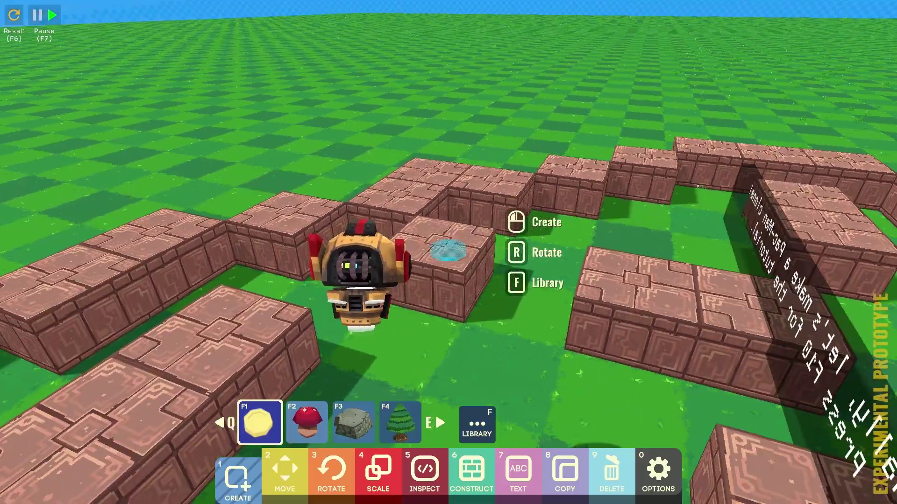
{"action": "key", "text": "w"}
{"action": "key", "text": "space"}
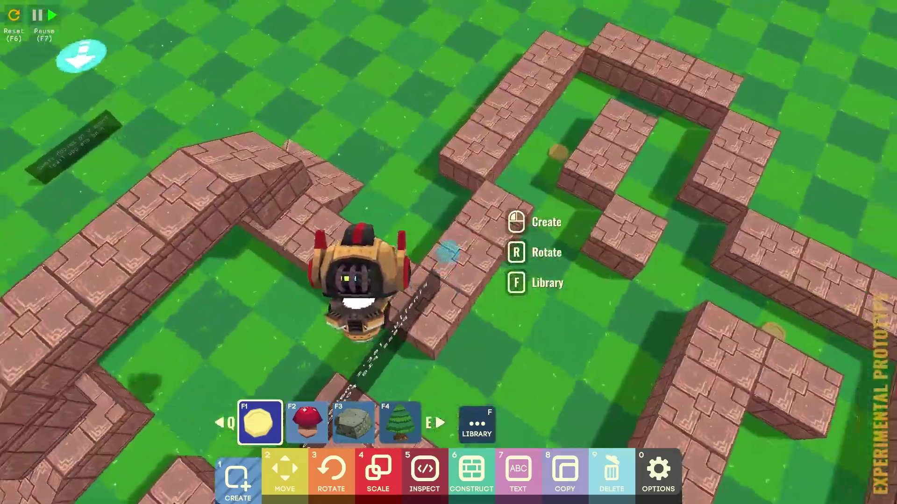
{"action": "key", "text": "w"}
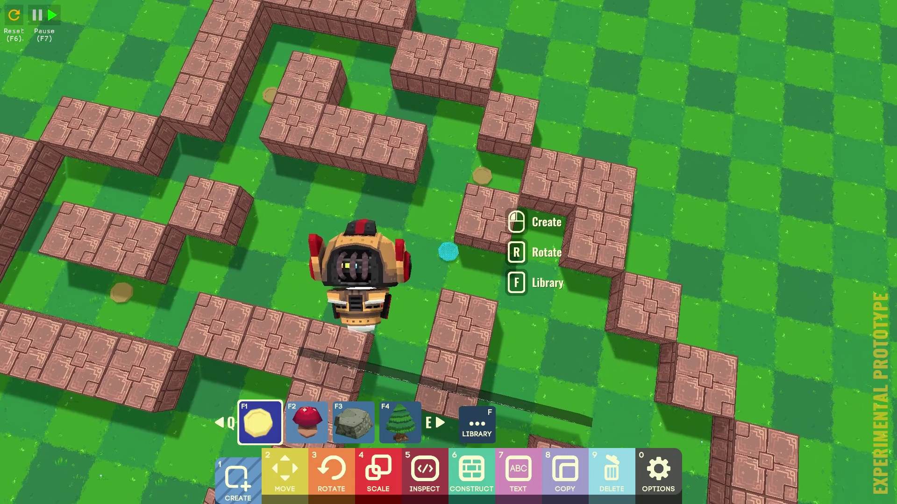
Step: Review the tutorial's instructions for testing the coins in Play Mode and resetting the player's start position
{"action": "key", "text": "t"}
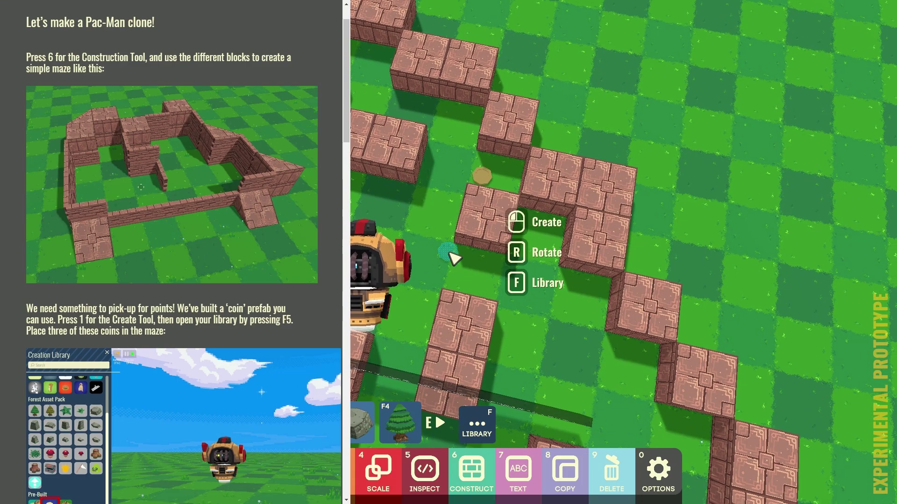
{"action": "scroll", "coordinate": [155, 334], "scroll_direction": "down", "scroll_amount": 3}
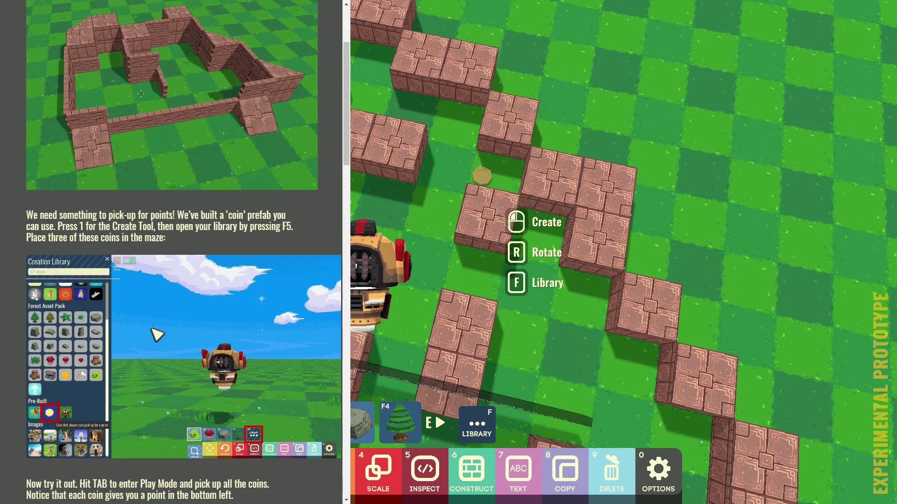
{"action": "scroll", "coordinate": [155, 334], "scroll_direction": "down", "scroll_amount": 8}
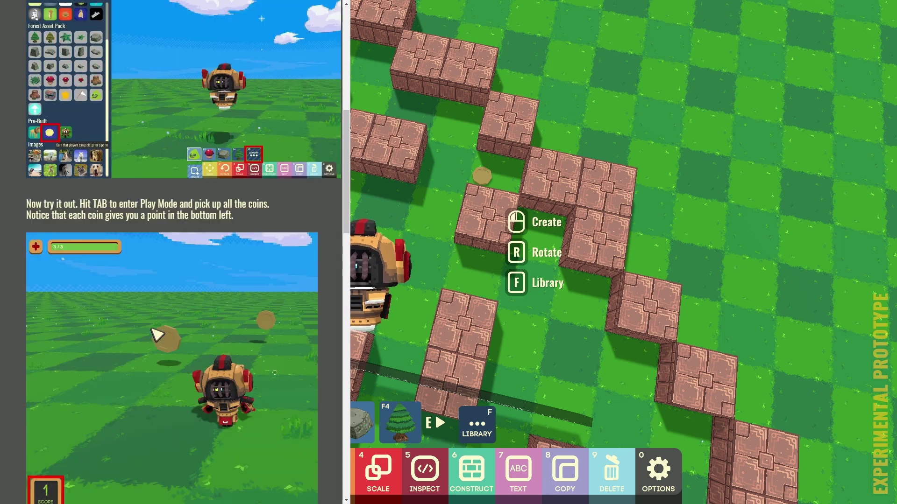
{"action": "scroll", "coordinate": [156, 334], "scroll_direction": "down", "scroll_amount": 4}
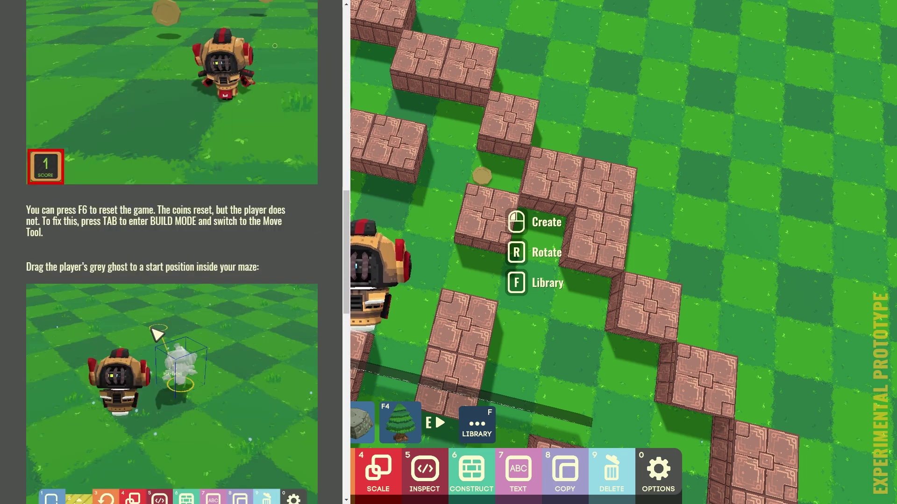
{"action": "scroll", "coordinate": [155, 334], "scroll_direction": "up", "scroll_amount": 7}
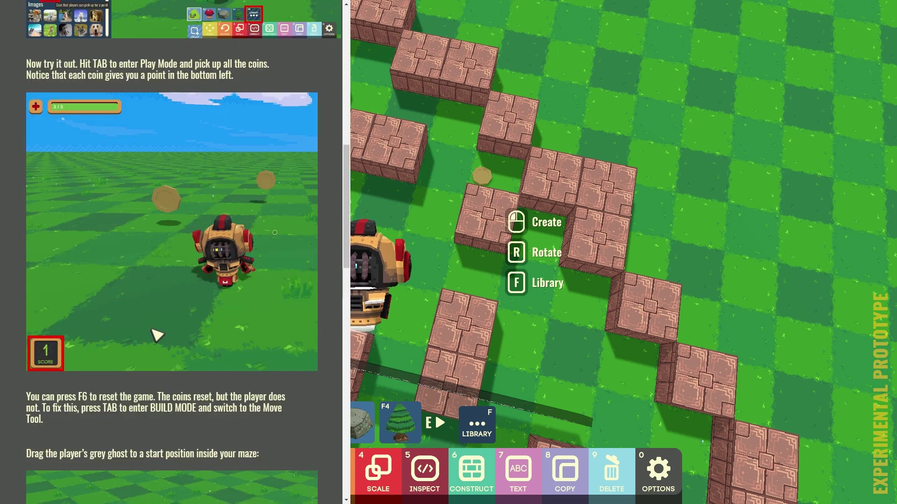
{"action": "scroll", "coordinate": [157, 335], "scroll_direction": "down", "scroll_amount": 2}
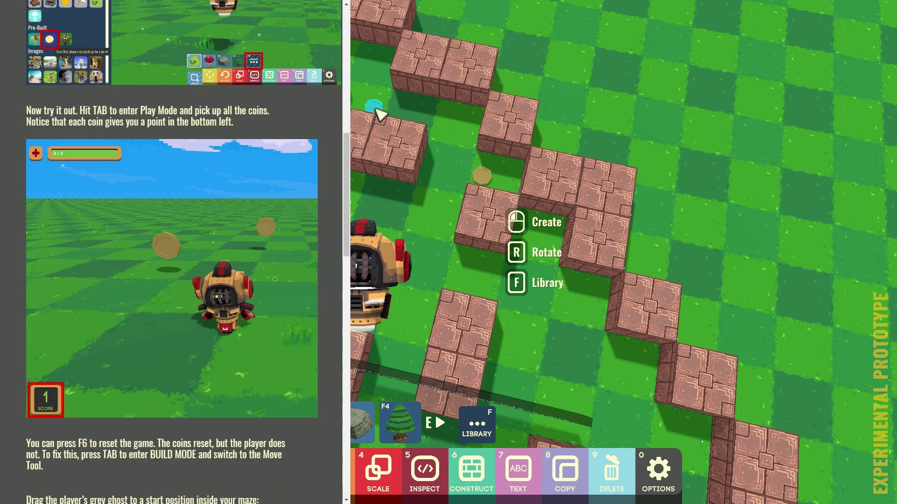
Step: Enter Play Mode and steer the robot through the maze corridors to pick up all three coins
{"action": "key", "text": "Tab"}
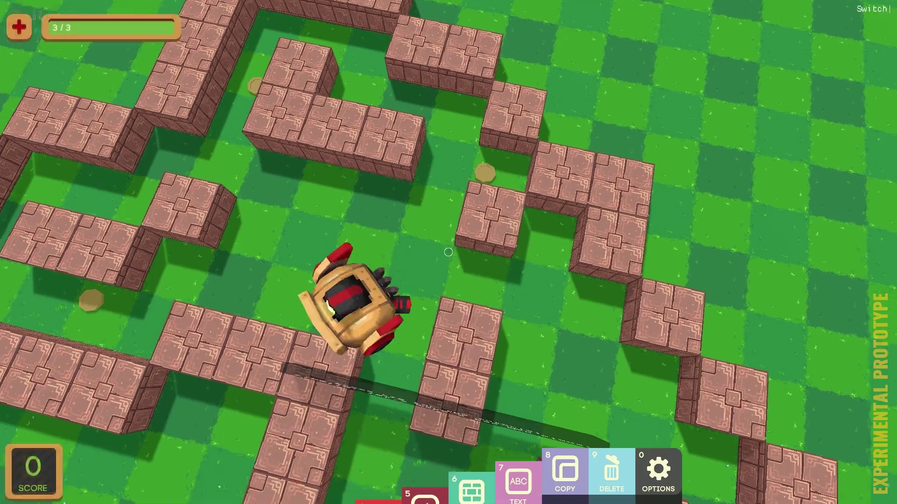
{"action": "key", "text": "w"}
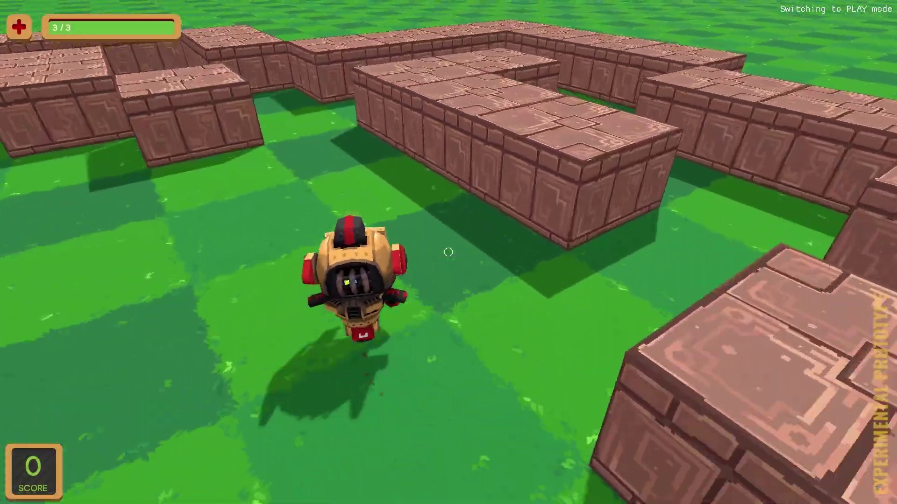
{"action": "key", "text": "w"}
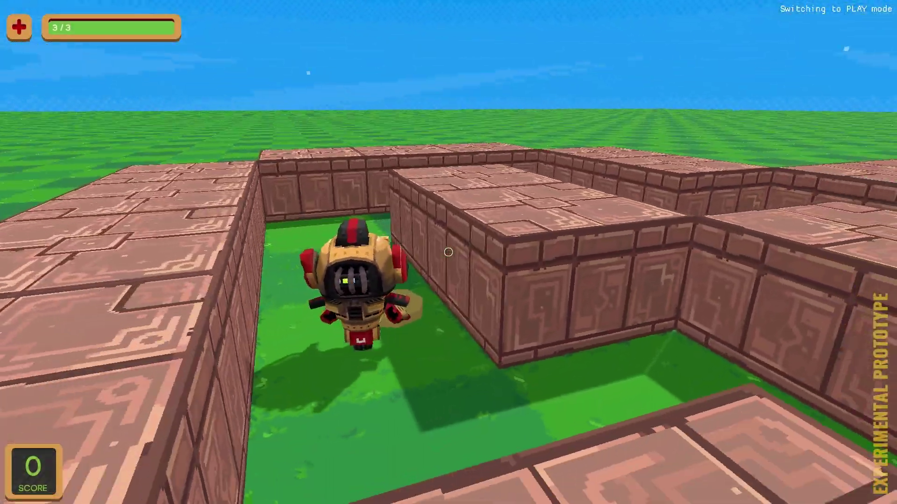
{"action": "key", "text": "w"}
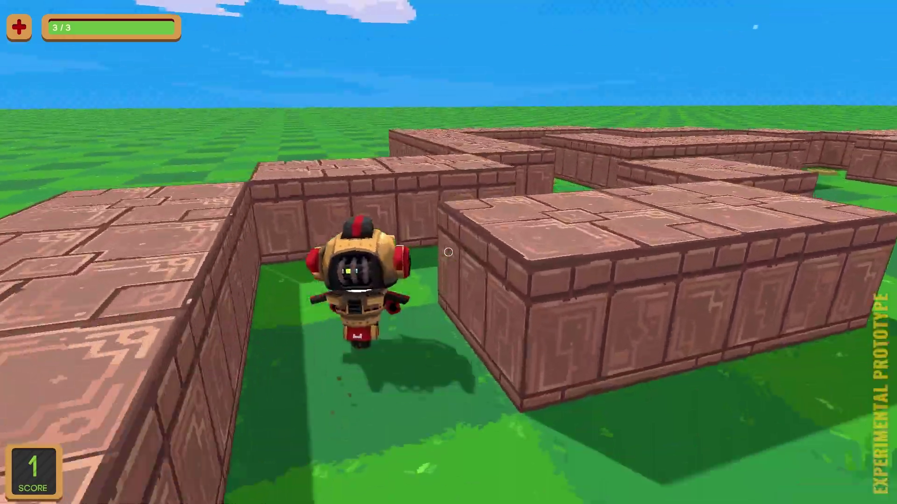
{"action": "key", "text": "w"}
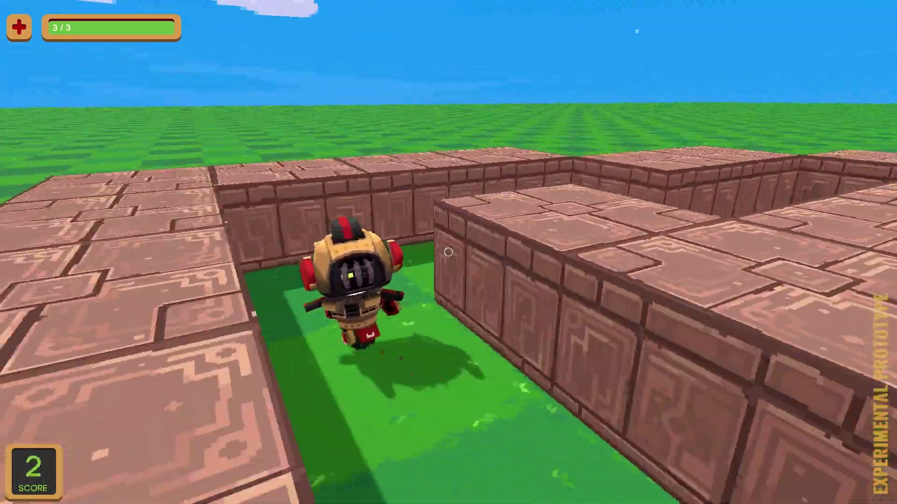
{"action": "key", "text": "w"}
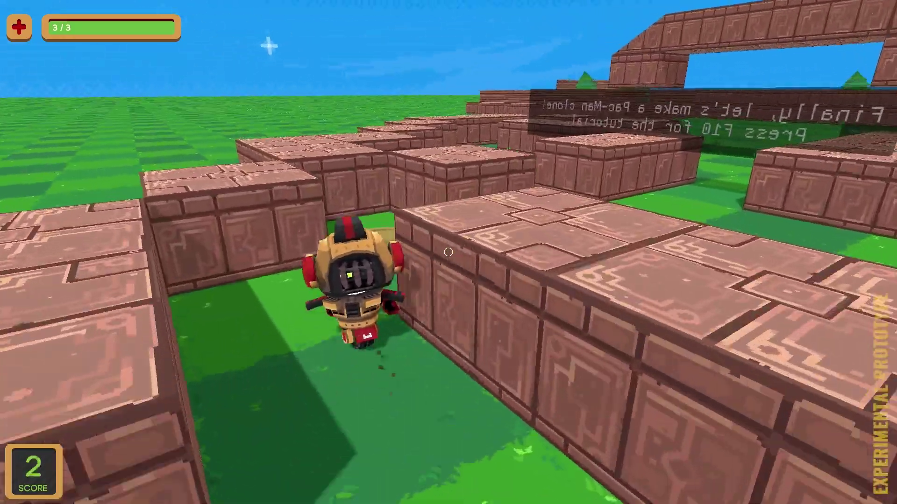
{"action": "key", "text": "w"}
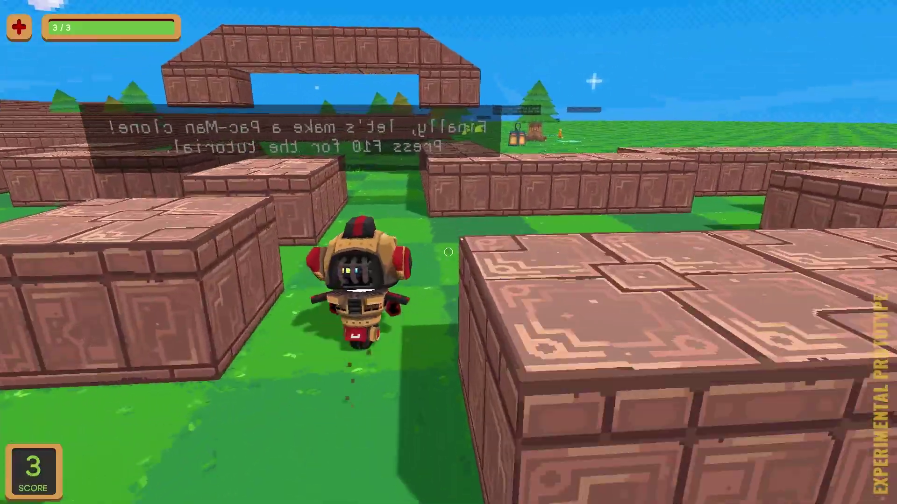
{"action": "key", "text": "w"}
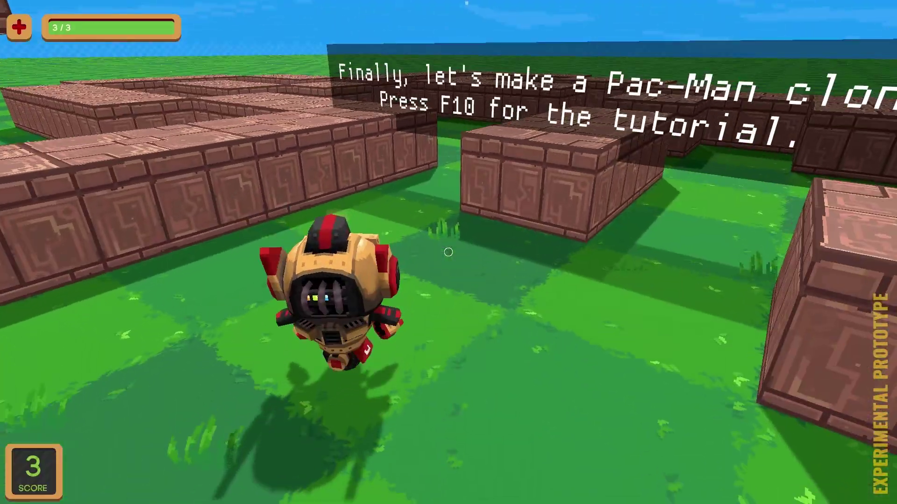
Step: Read the tutorial's remaining instructions through to placing LION prefab enemies, and close the tutorial
{"action": "key", "text": "F10"}
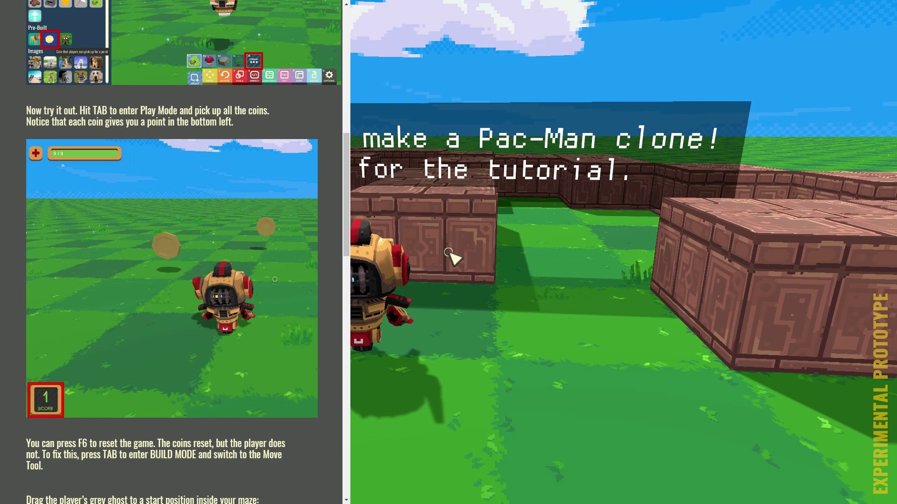
{"action": "scroll", "coordinate": [255, 286], "scroll_direction": "down", "scroll_amount": 3}
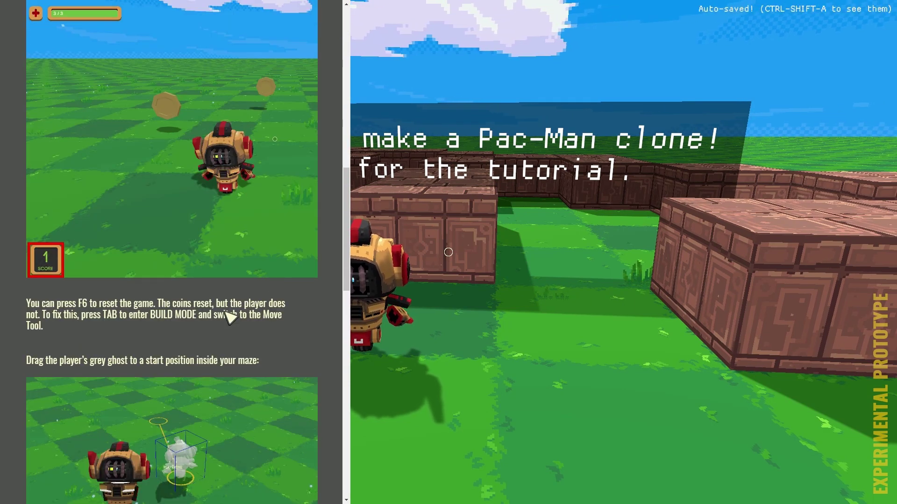
{"action": "scroll", "coordinate": [231, 318], "scroll_direction": "down", "scroll_amount": 15}
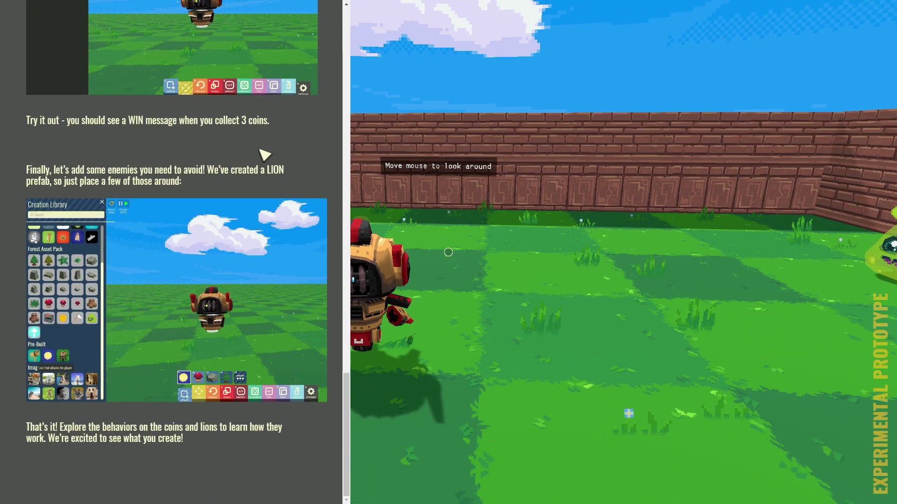
{"action": "key", "text": "Escape"}
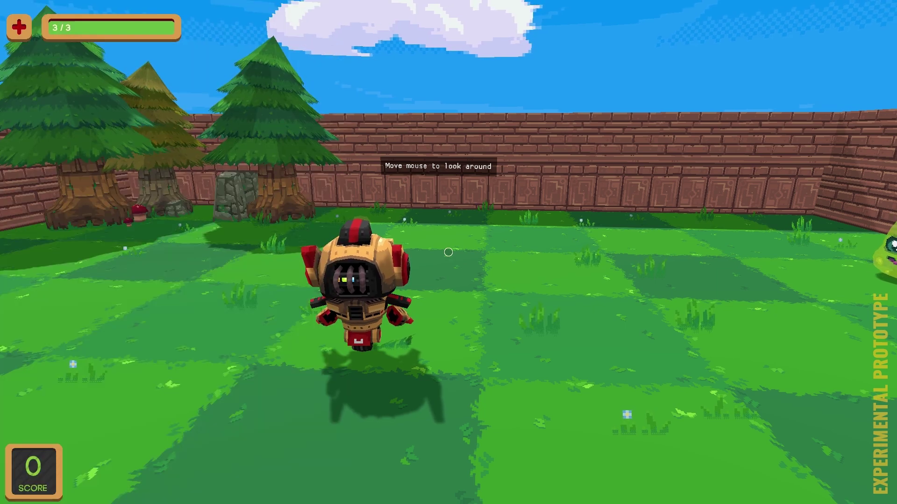
Step: Switch back to Build Mode and fly from the start area to a viewpoint above the brick maze
{"action": "key", "text": "space"}
{"action": "key", "text": "w"}
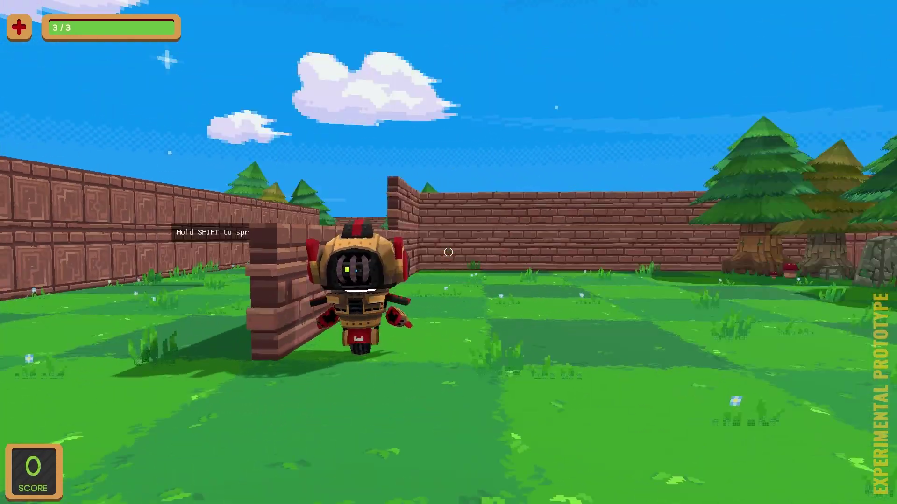
{"action": "key", "text": "Tab"}
{"action": "key", "text": "space"}
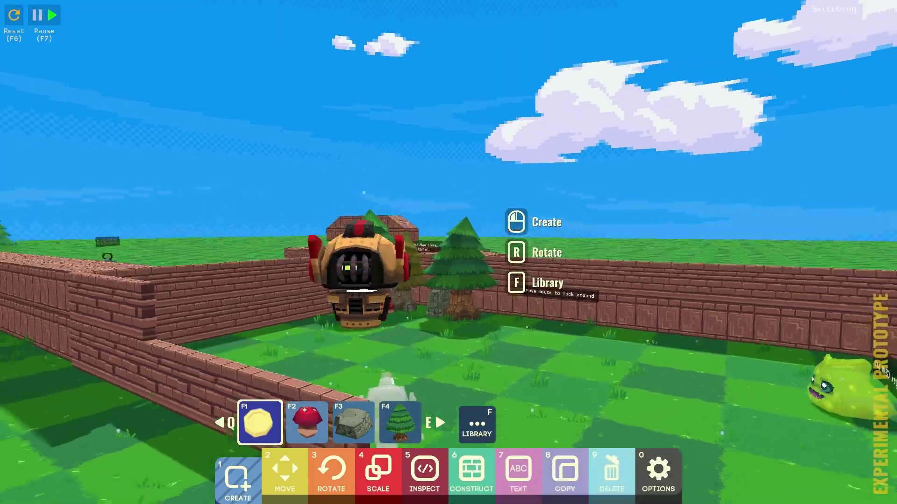
{"action": "key", "text": "w"}
{"action": "key", "text": "w"}
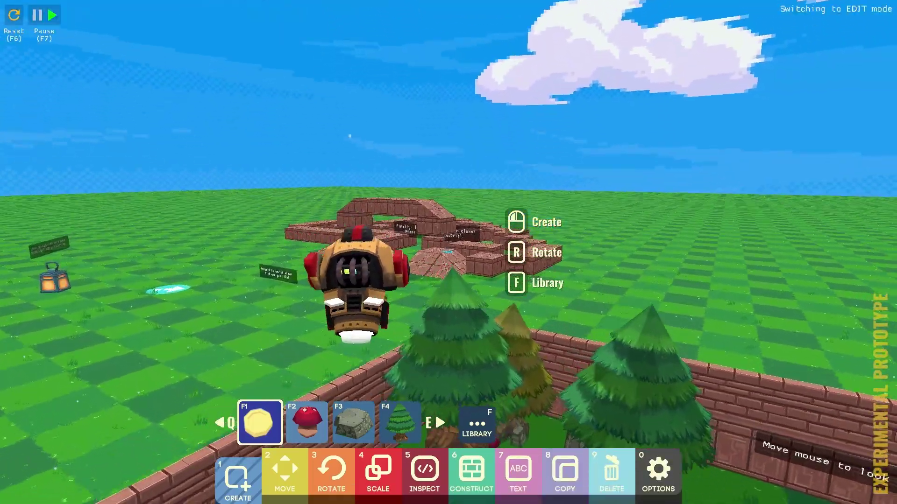
{"action": "key", "text": "w"}
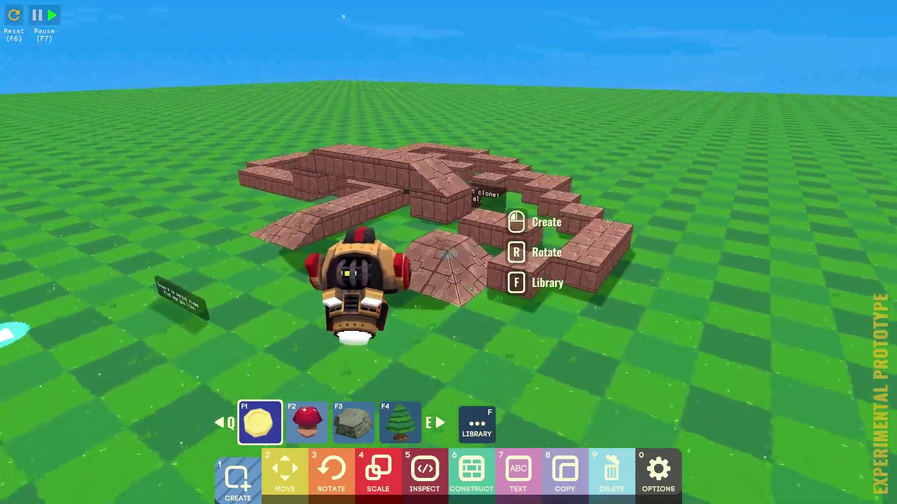
{"action": "key", "text": "w"}
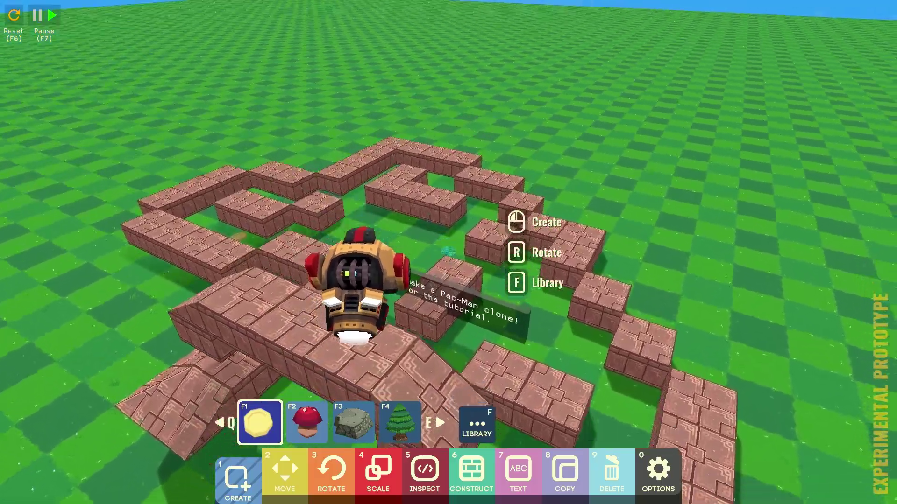
{"action": "key", "text": "w"}
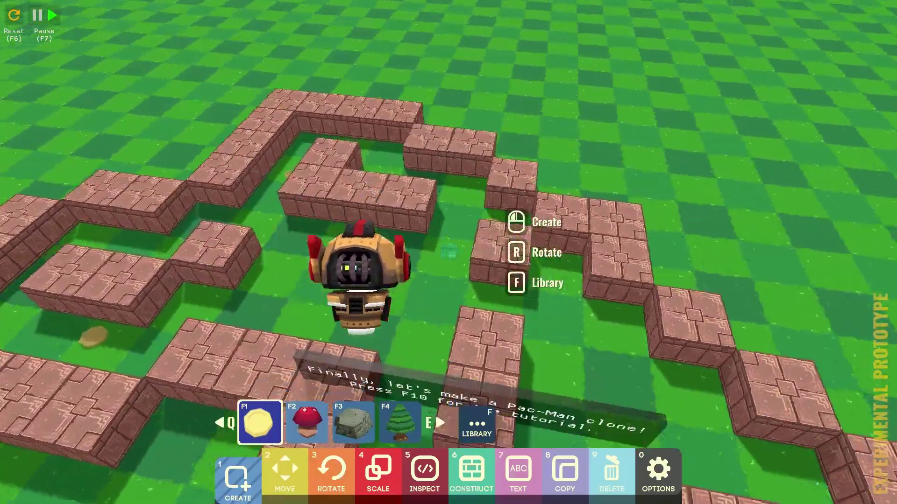
{"action": "key", "text": "s"}
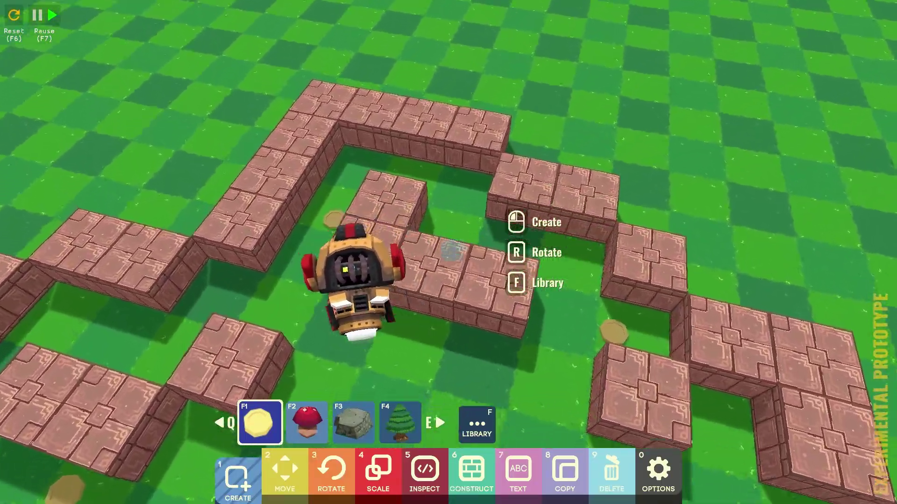
{"action": "key", "text": "a"}
{"action": "key", "text": "s"}
{"action": "key", "text": "d"}
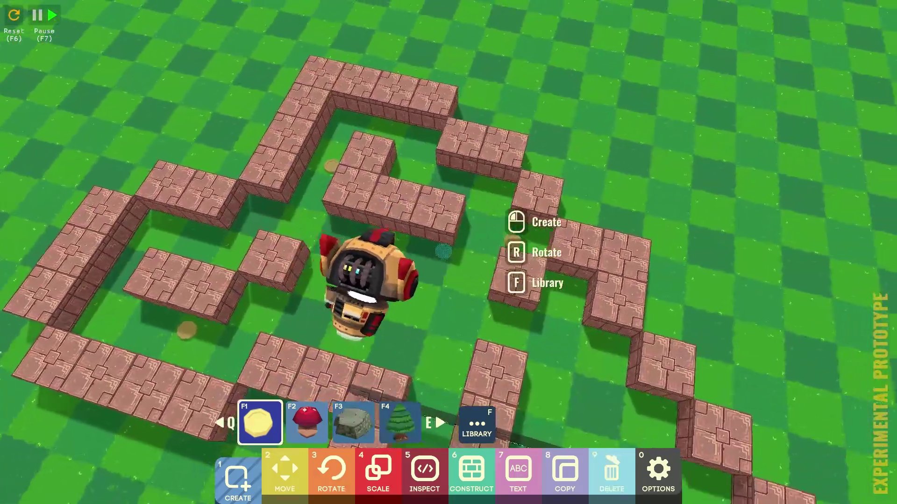
Step: Recheck the tutorial's enemy instructions, and pick the pre-built lion from a Creation Library search for "lion"
{"action": "key", "text": "t"}
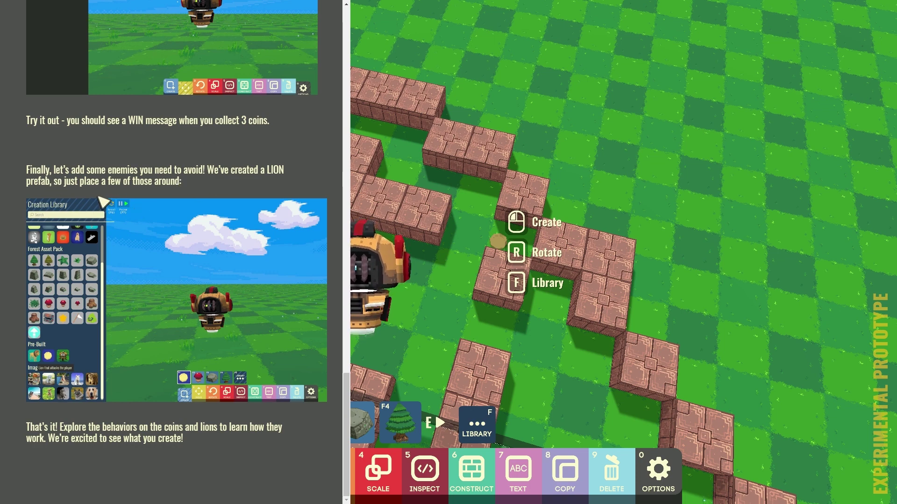
{"action": "key", "text": "alt+Tab"}
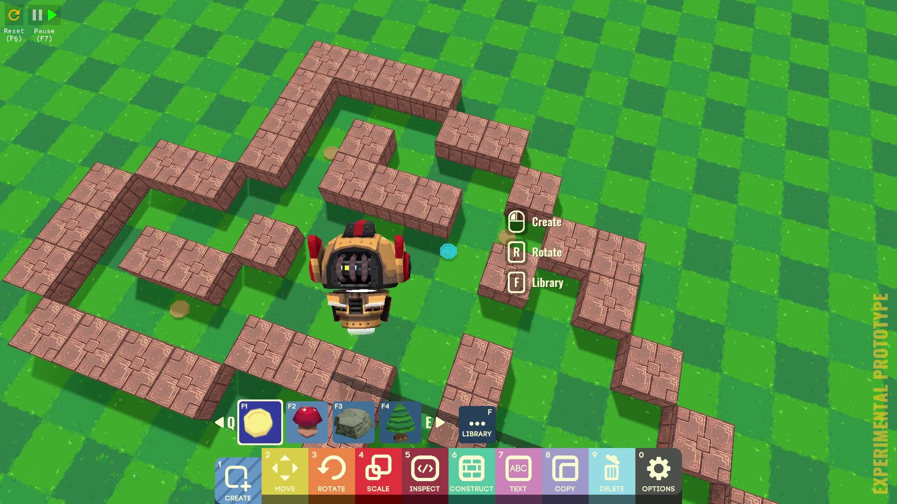
{"action": "key", "text": "f"}
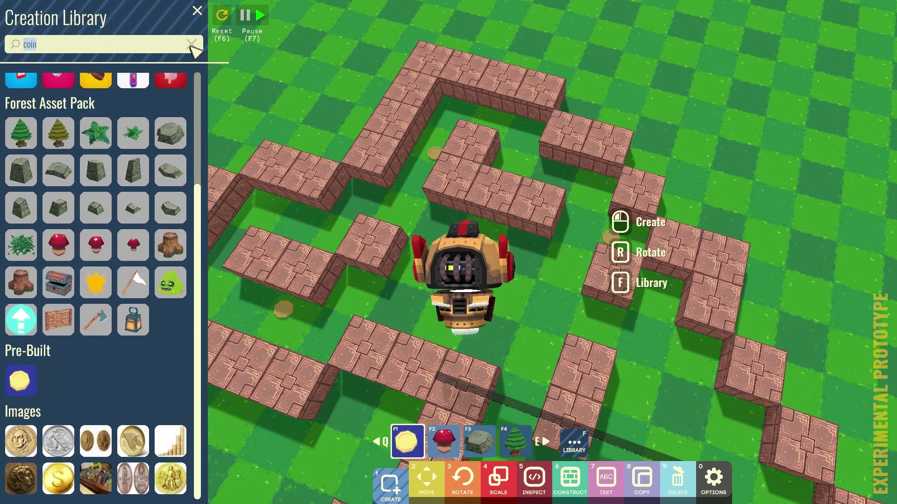
{"action": "left_click", "coordinate": [191, 44]}
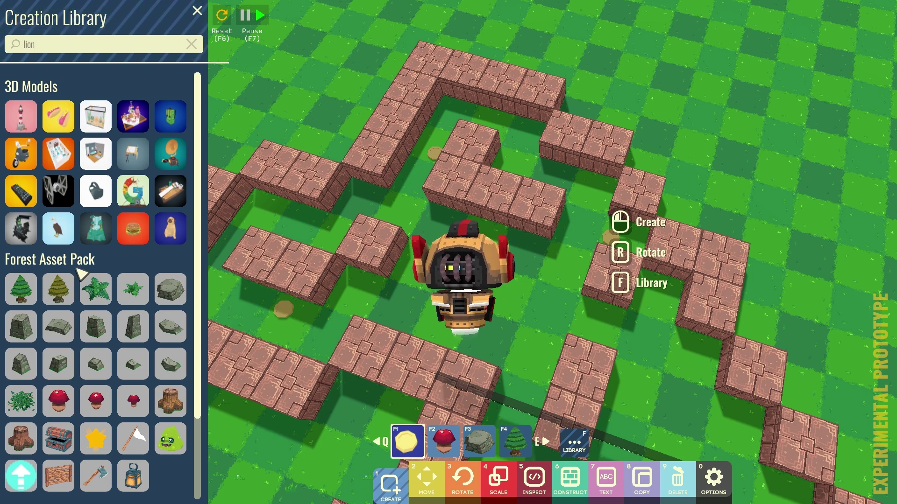
{"action": "scroll", "coordinate": [135, 254], "scroll_direction": "down", "scroll_amount": 3}
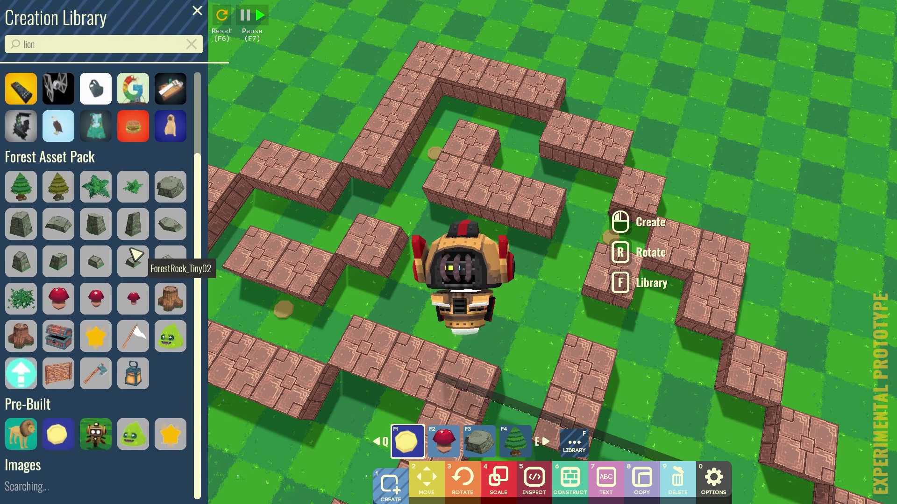
{"action": "left_click", "coordinate": [29, 438]}
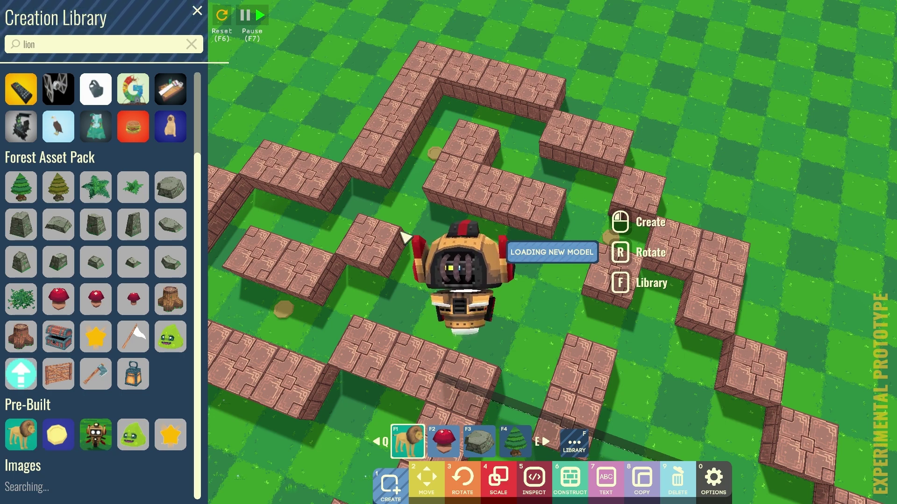
Step: Place two lion enemies at separate spots in the brick maze's corridors and close the Creation Library
{"action": "key", "text": "w"}
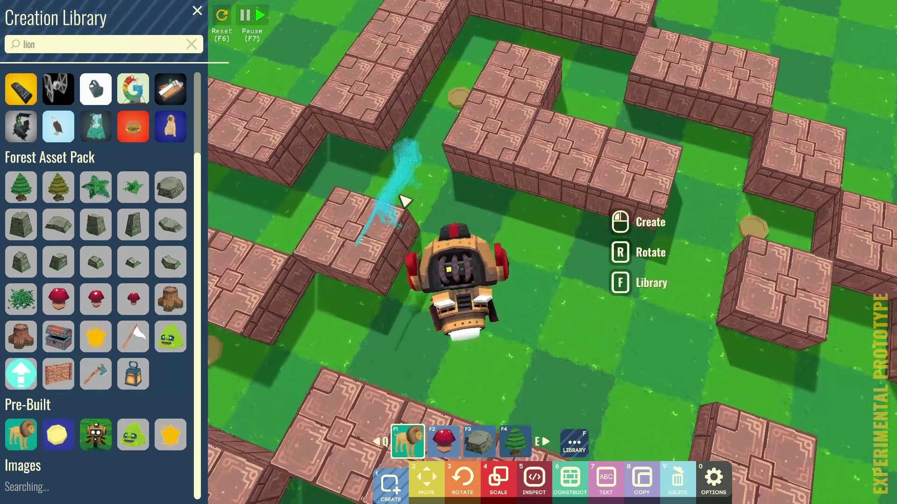
{"action": "left_click", "coordinate": [304, 207]}
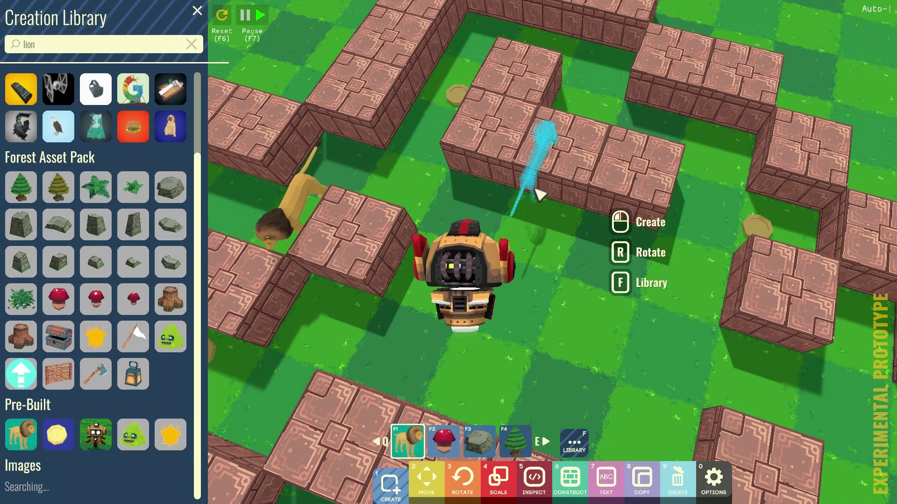
{"action": "key", "text": "d"}
{"action": "key", "text": "s"}
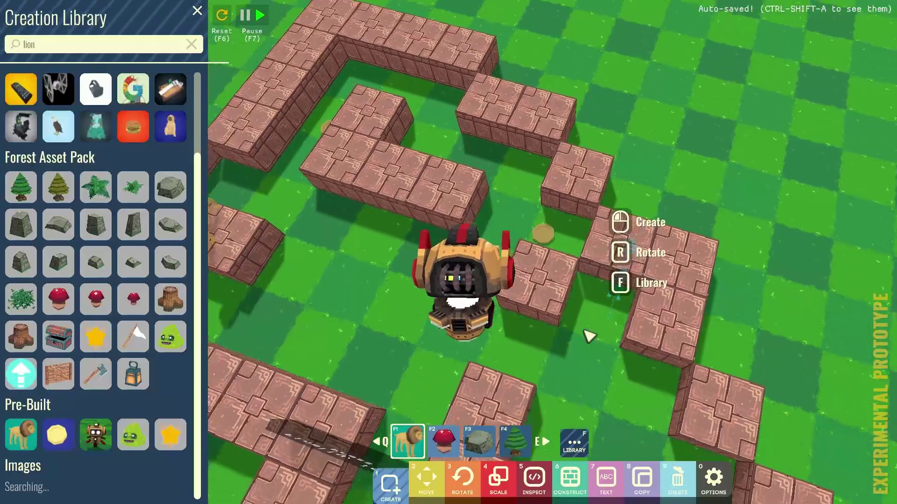
{"action": "key", "text": "w"}
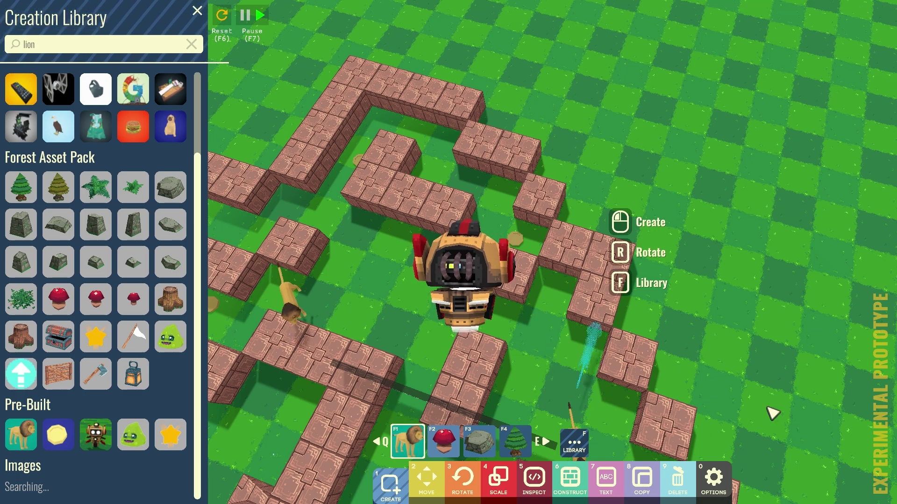
{"action": "key", "text": "d"}
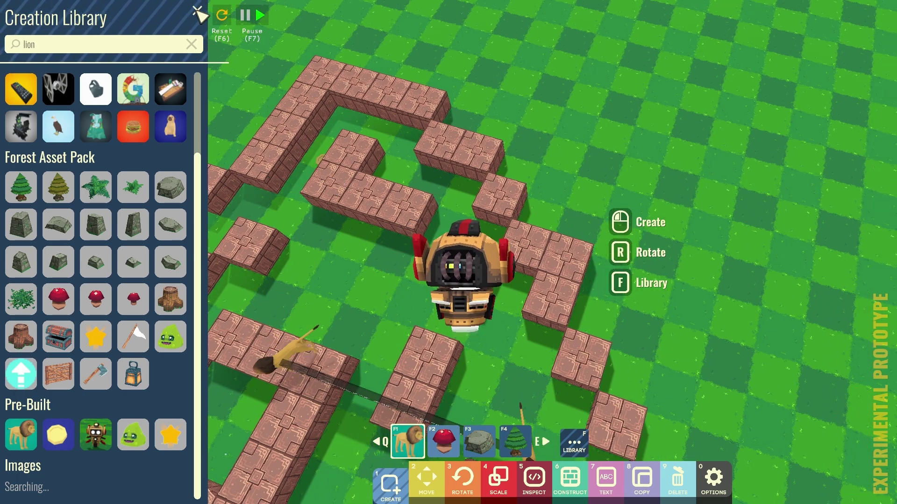
{"action": "key", "text": "f"}
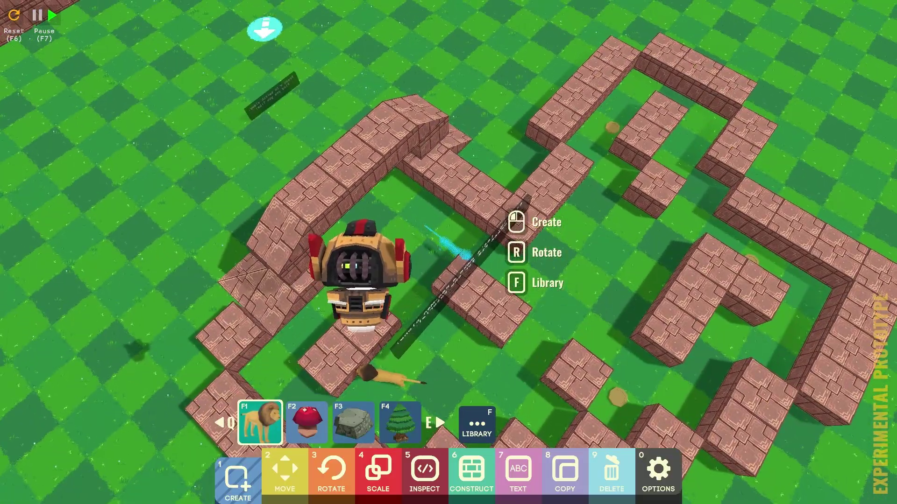
Step: Enter Play Mode at the maze and steer the robot through the corridors to collect the three coins with the lions present
{"action": "key", "text": "w"}
{"action": "key", "text": "a"}
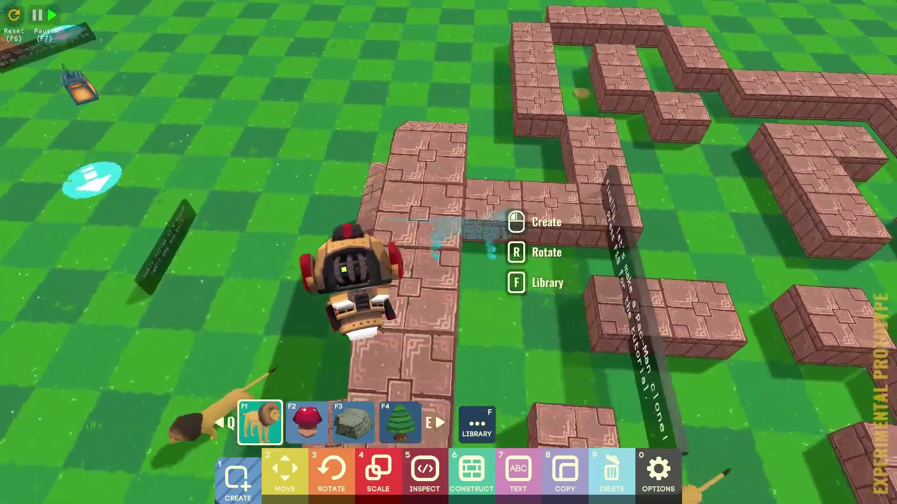
{"action": "key", "text": "d"}
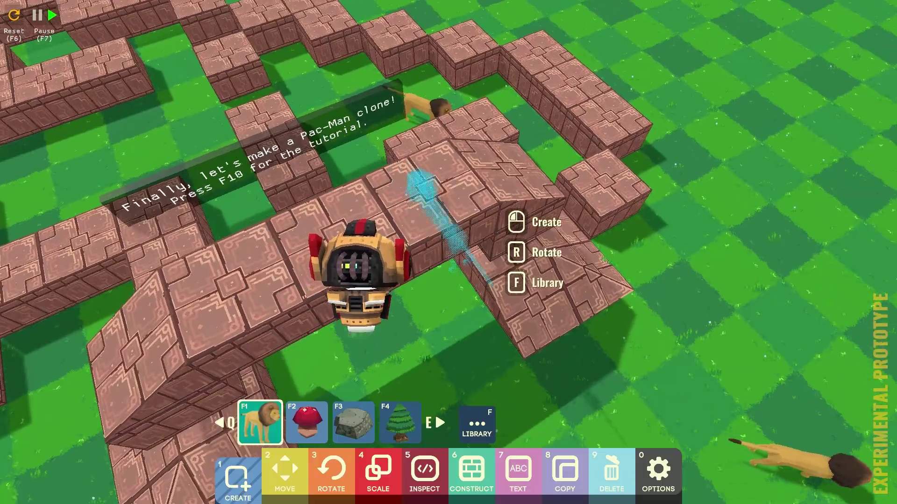
{"action": "key", "text": "Tab"}
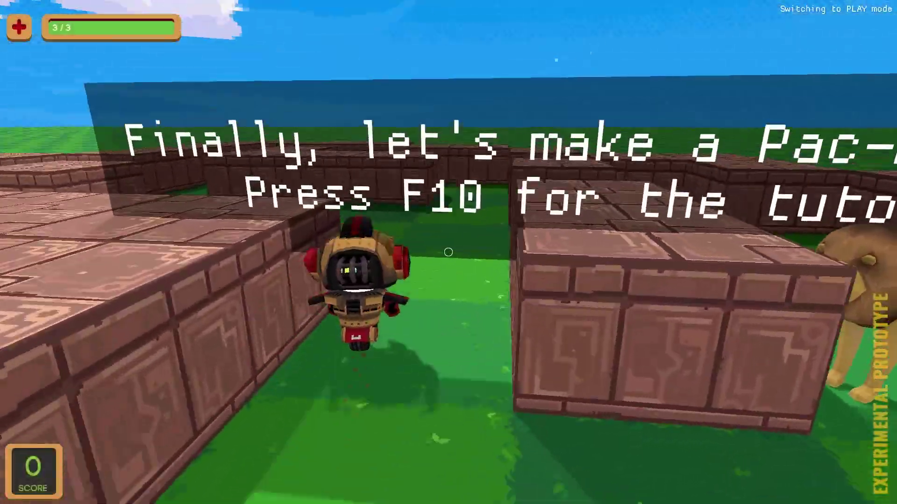
{"action": "key", "text": "w"}
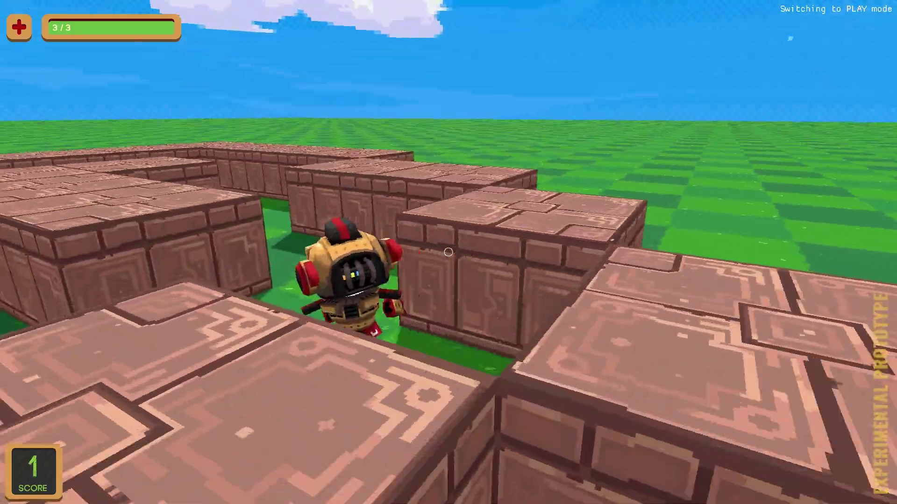
{"action": "key", "text": "w"}
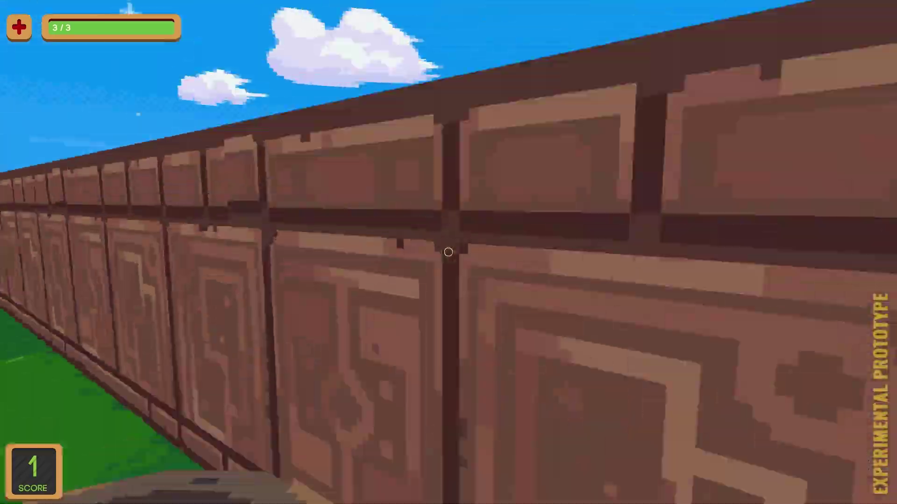
{"action": "key", "text": "w"}
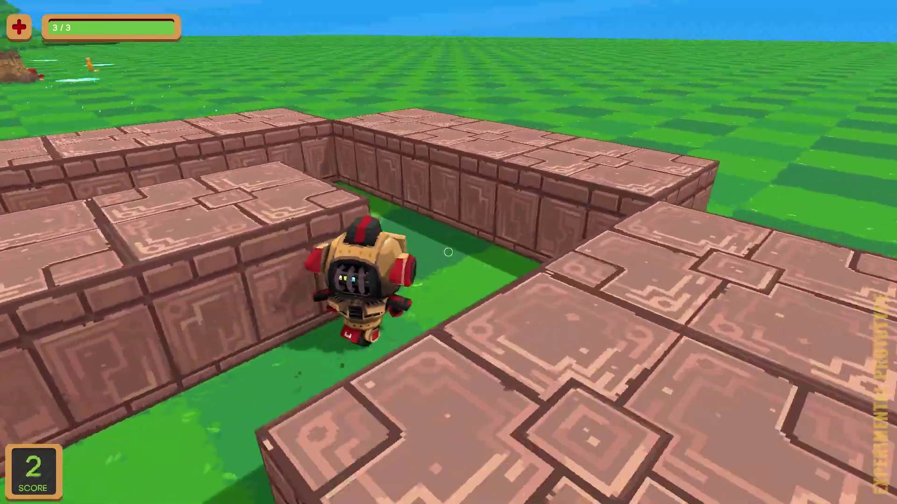
{"action": "key", "text": "w"}
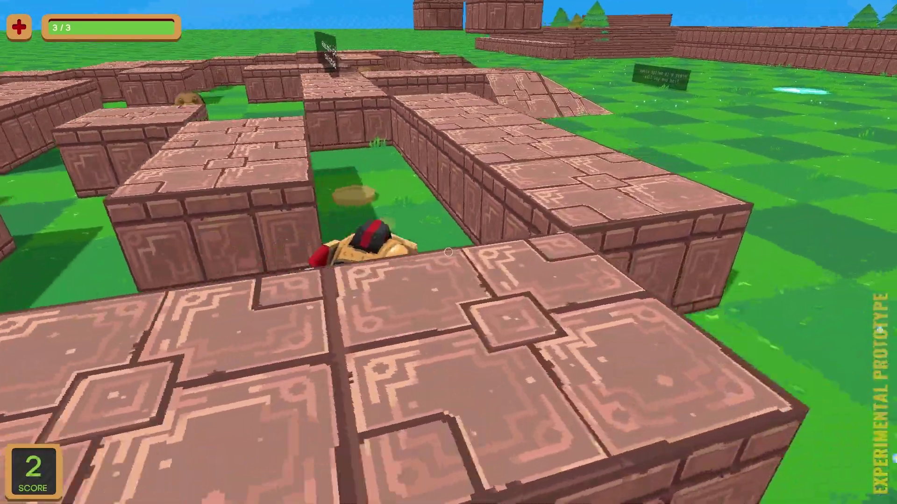
{"action": "key", "text": "w"}
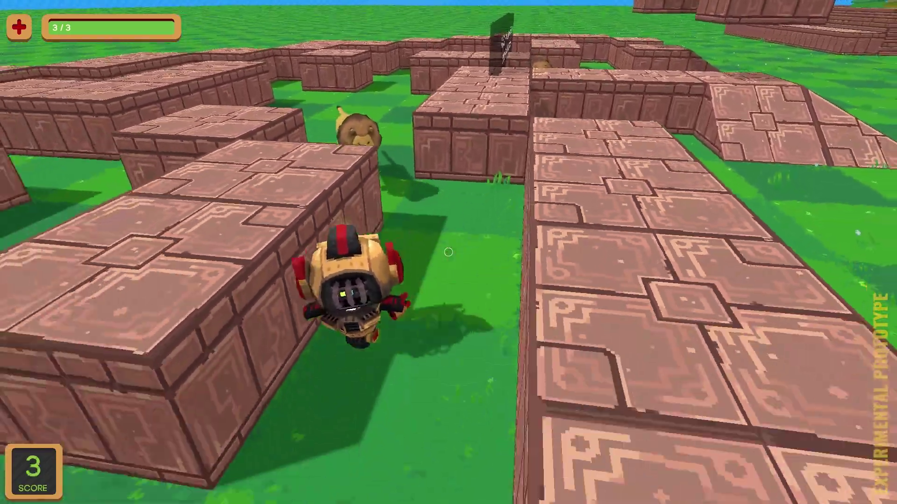
Step: Test the lions' chase and attack by steering the robot around the inner corridors and jumping onto a brick wall beside them
{"action": "key", "text": "w"}
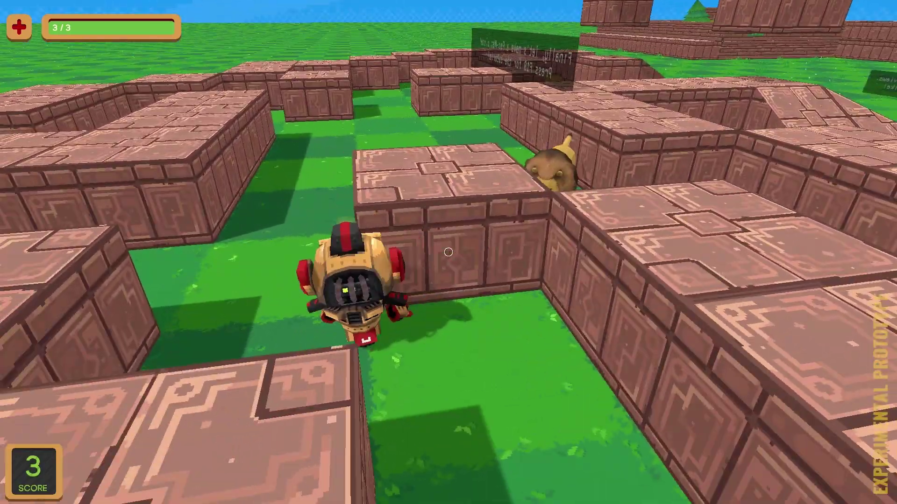
{"action": "key", "text": "s"}
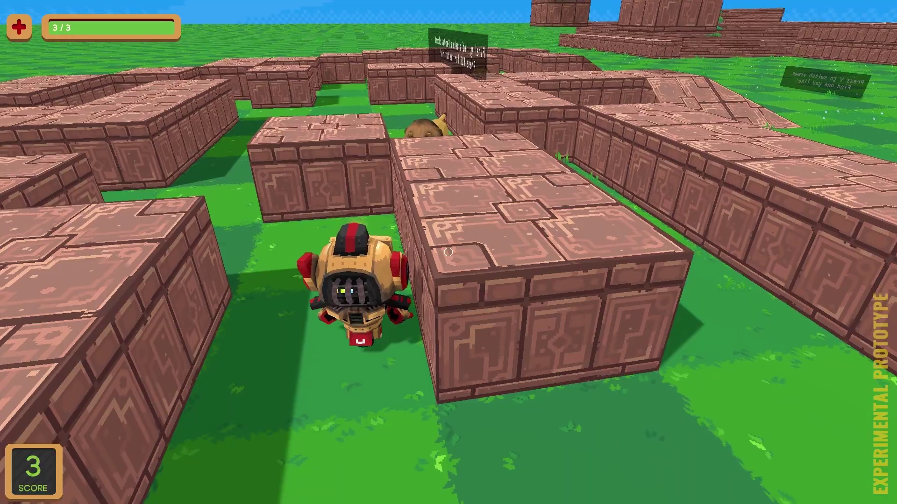
{"action": "key", "text": "w"}
{"action": "key", "text": "a"}
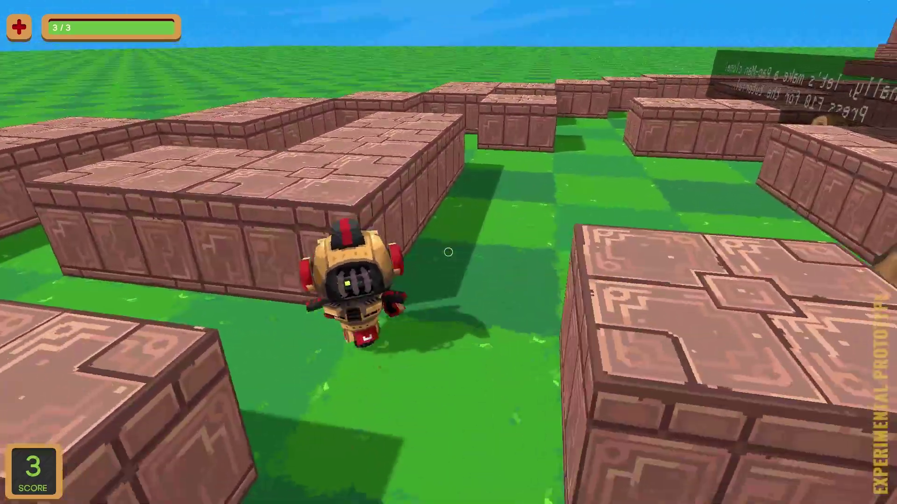
{"action": "key", "text": "w"}
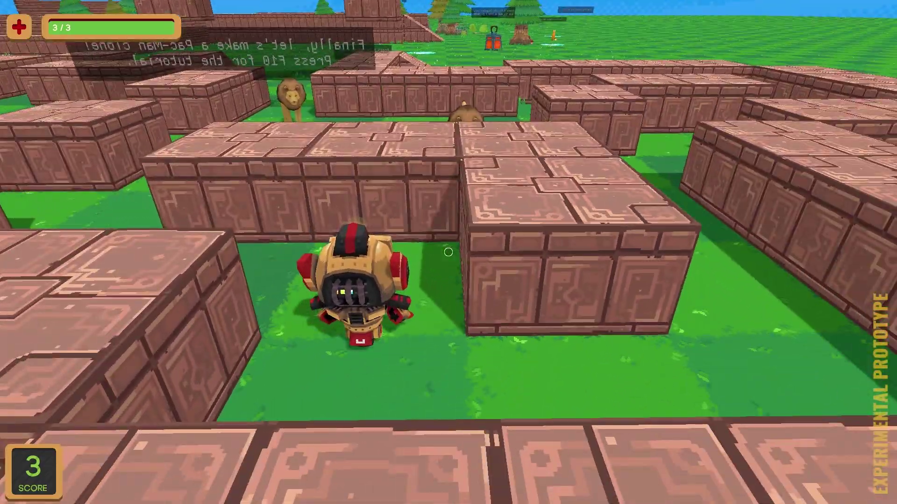
{"action": "key", "text": "s"}
{"action": "key", "text": "d"}
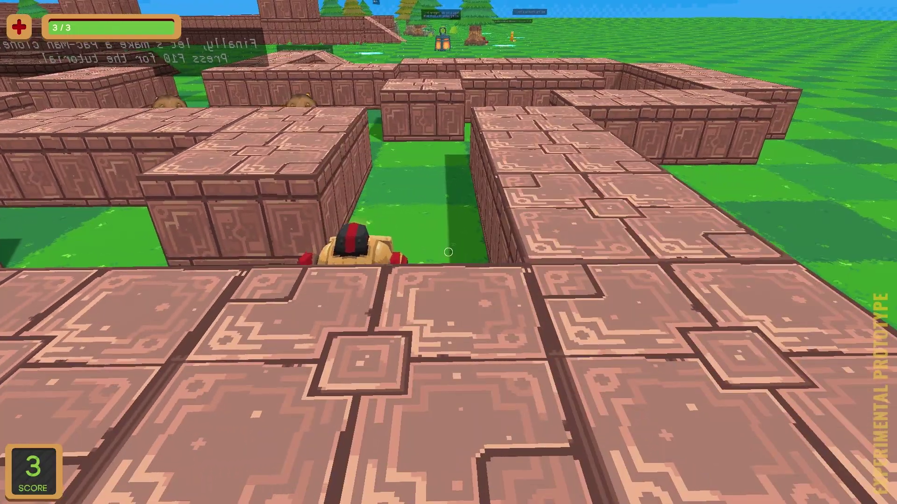
{"action": "key", "text": "a"}
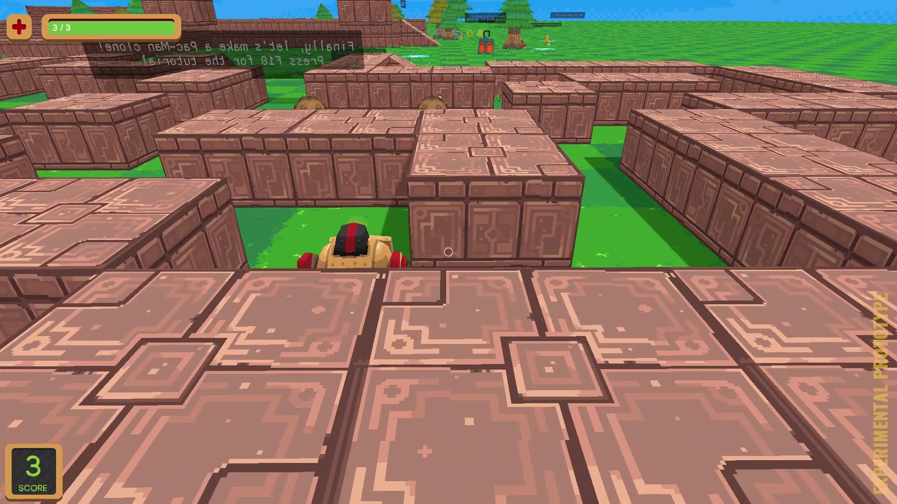
{"action": "key", "text": "s"}
{"action": "key", "text": "w"}
{"action": "key", "text": "space"}
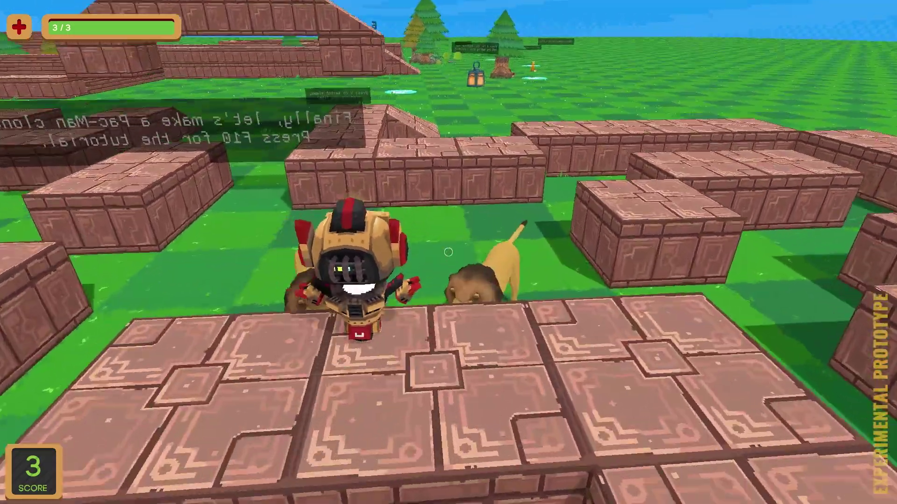
{"action": "key", "text": "w"}
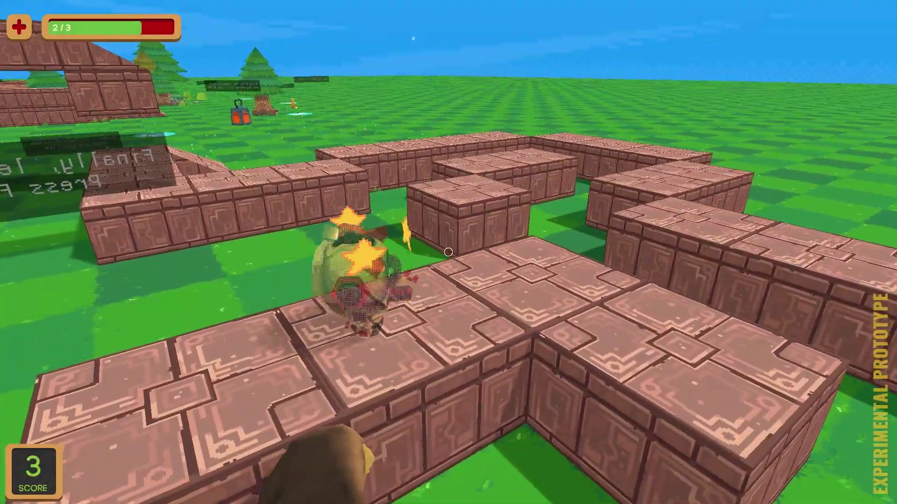
Step: Return to Build Mode, review the tutorial's closing enemy section and its win-message instructions for scoring 3 points, and close the tutorial
{"action": "key", "text": "F10"}
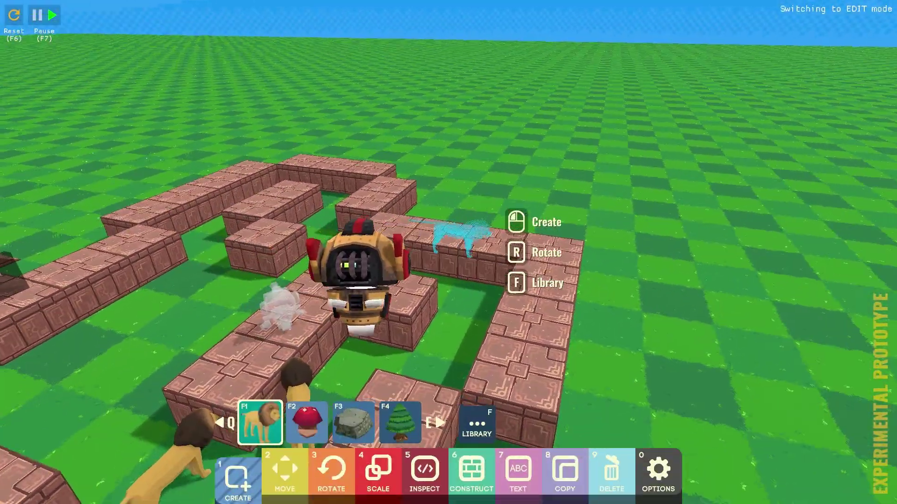
{"action": "key", "text": "F10"}
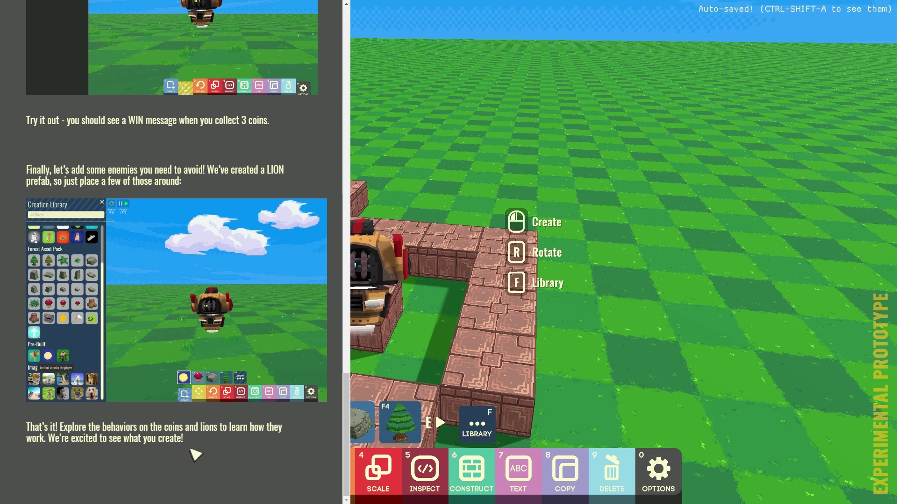
{"action": "scroll", "coordinate": [453, 223], "scroll_direction": "up", "scroll_amount": 8}
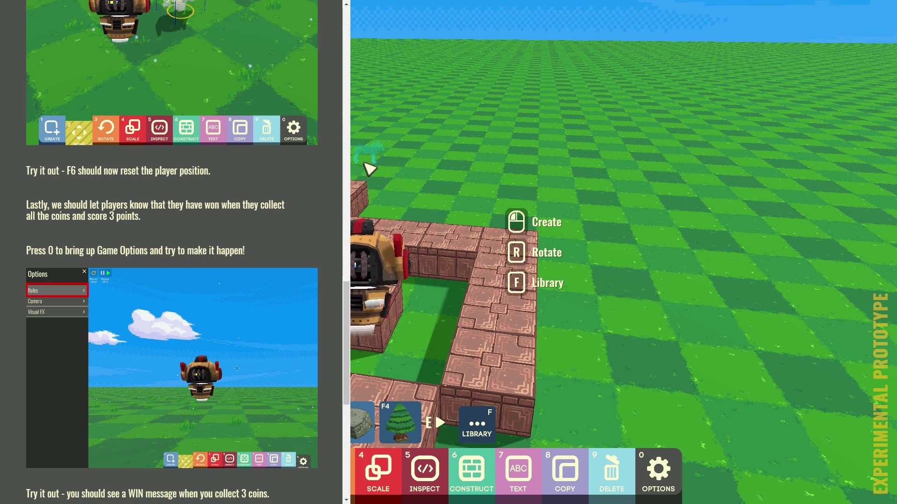
{"action": "key", "text": "F10"}
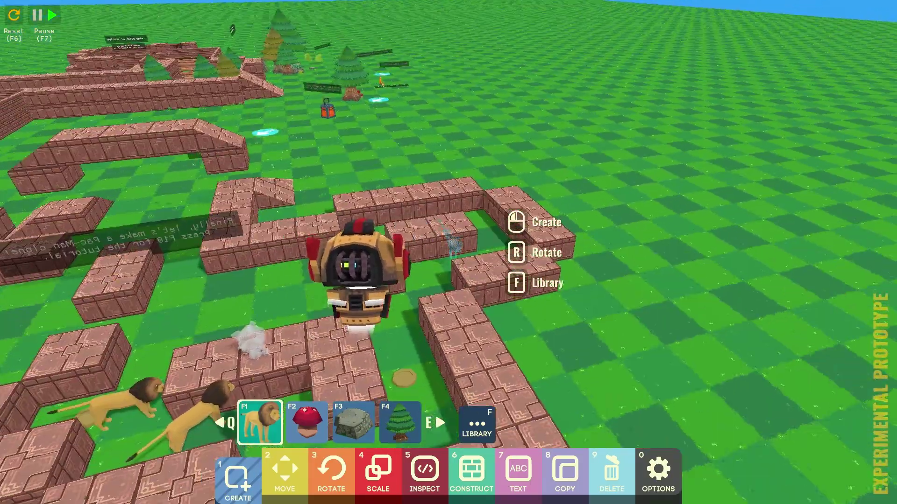
Step: Fly around the outside of the maze to inspect the whole layout and its lions from above
{"action": "key", "text": "d"}
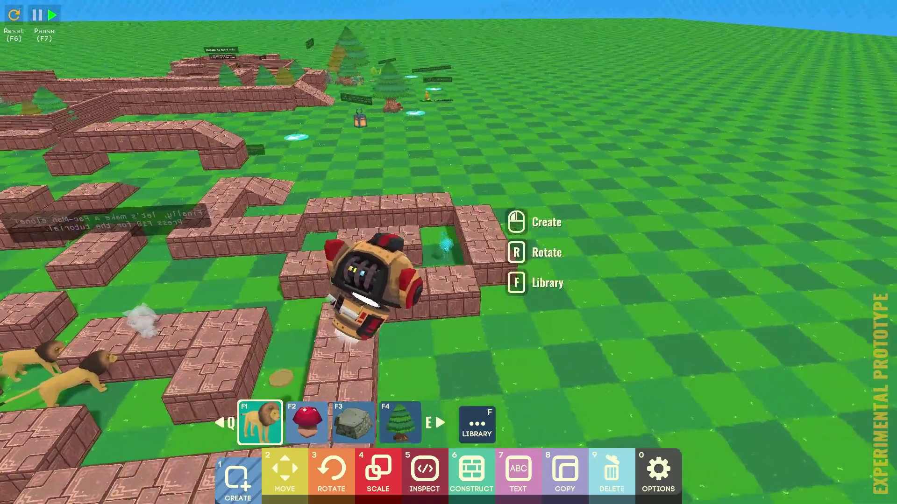
{"action": "key", "text": "w"}
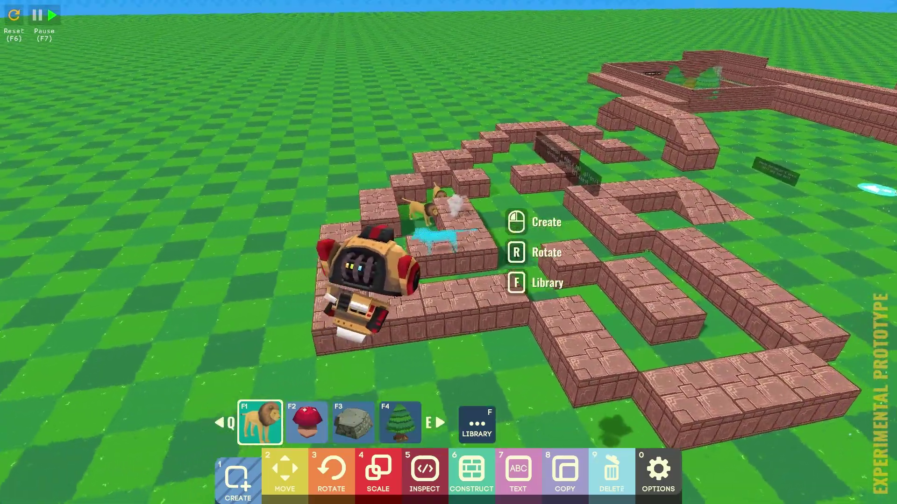
{"action": "key", "text": "a"}
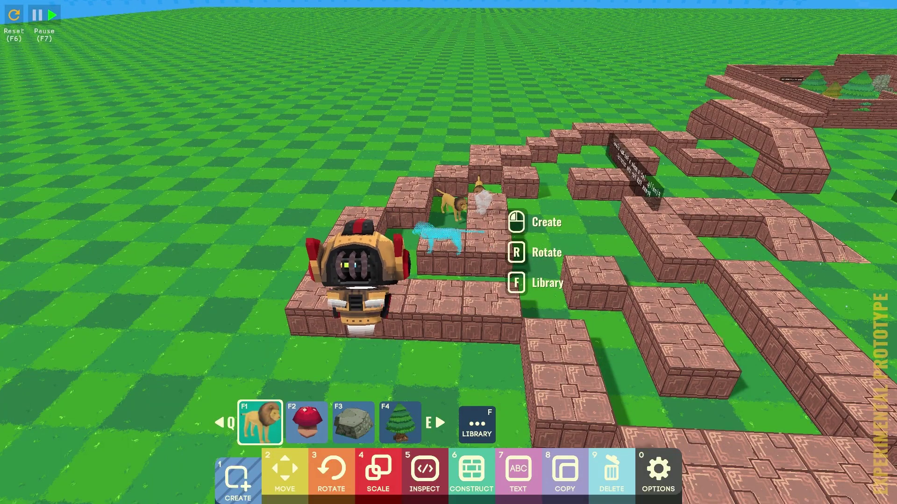
{"action": "key", "text": "a"}
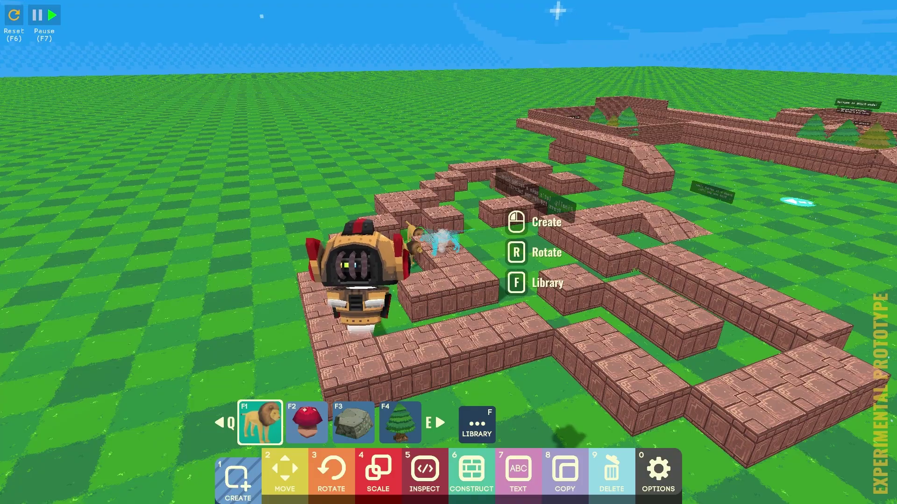
{"action": "key", "text": "a"}
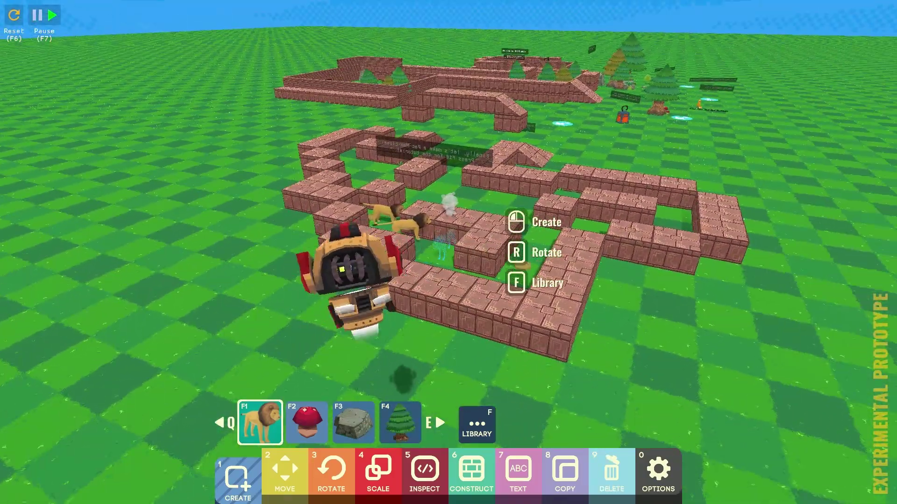
{"action": "key", "text": "a"}
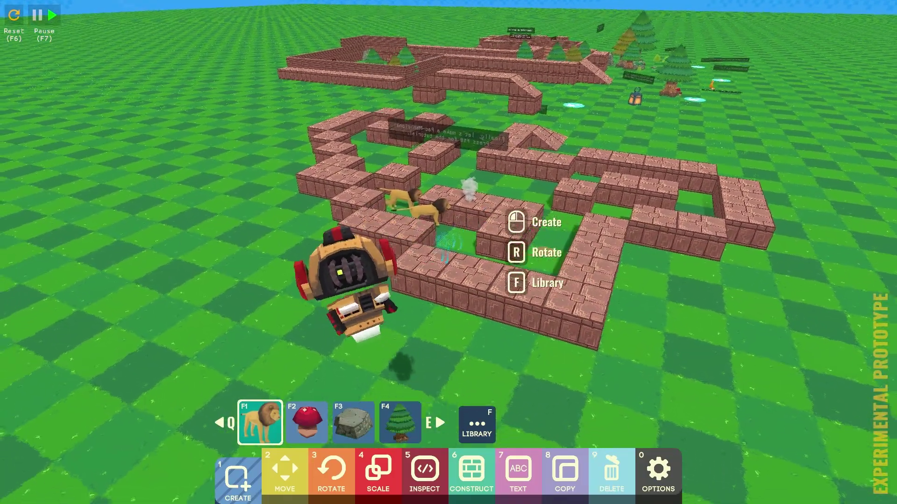